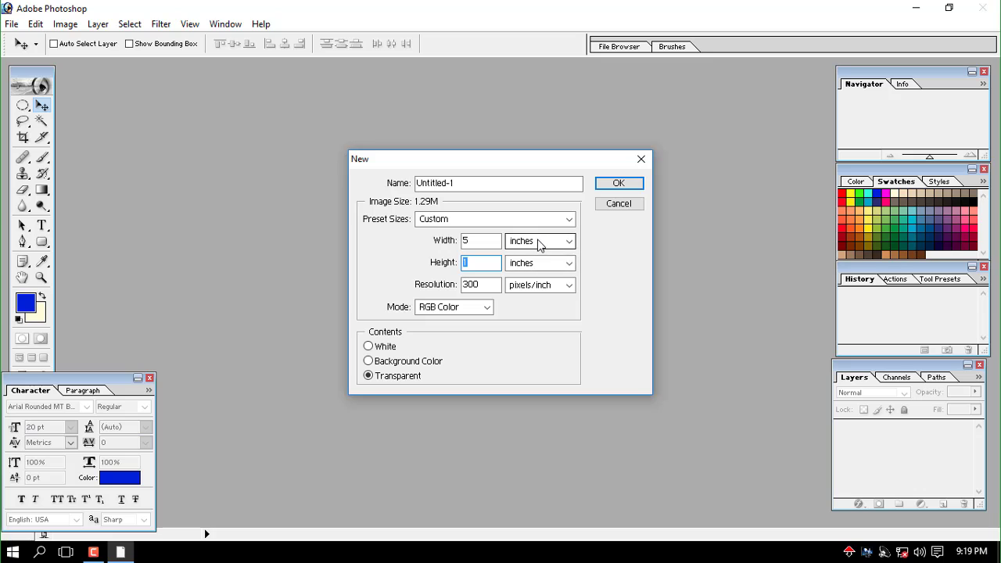
Create a 5 × 1 inch RGB document at 300 pixels/inch with transparent contents and fit it to the screen
key(Tab)
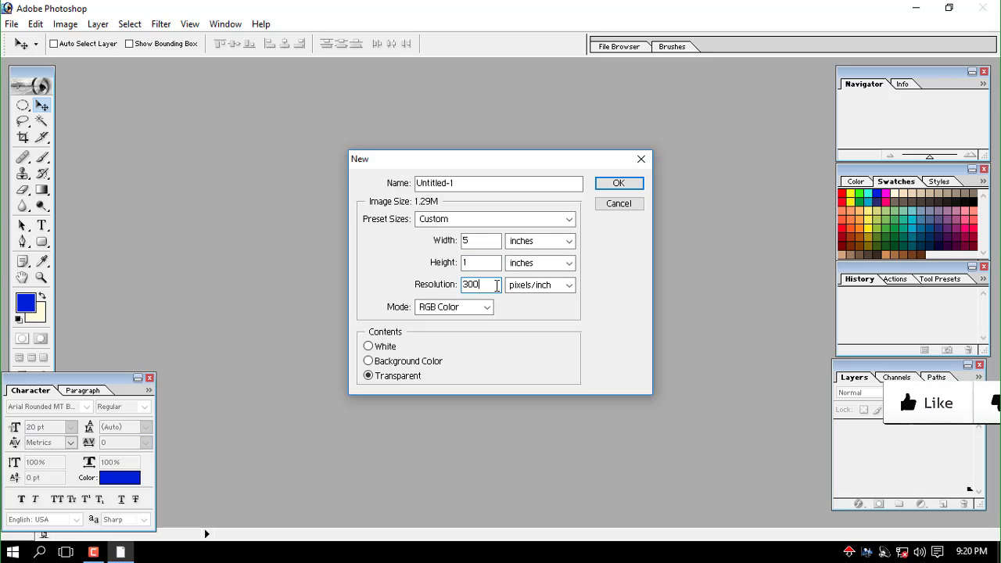
click(395, 348)
click(410, 376)
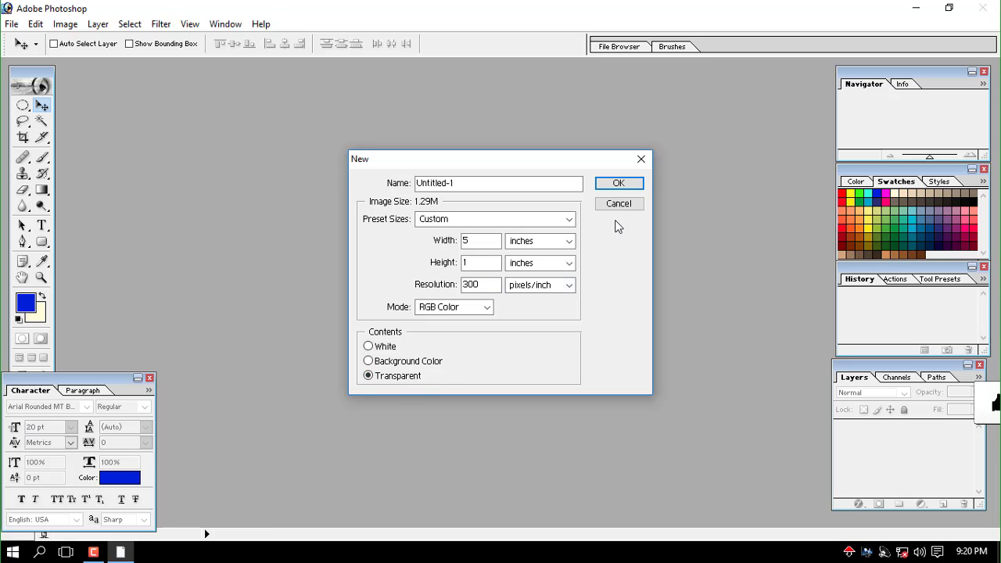
click(622, 187)
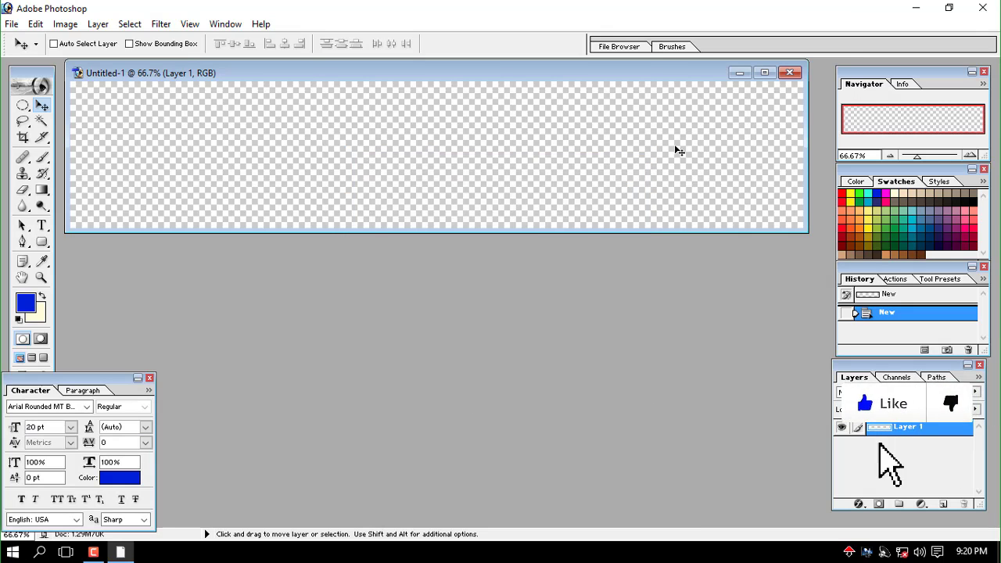
click(764, 72)
key(ctrl+0)
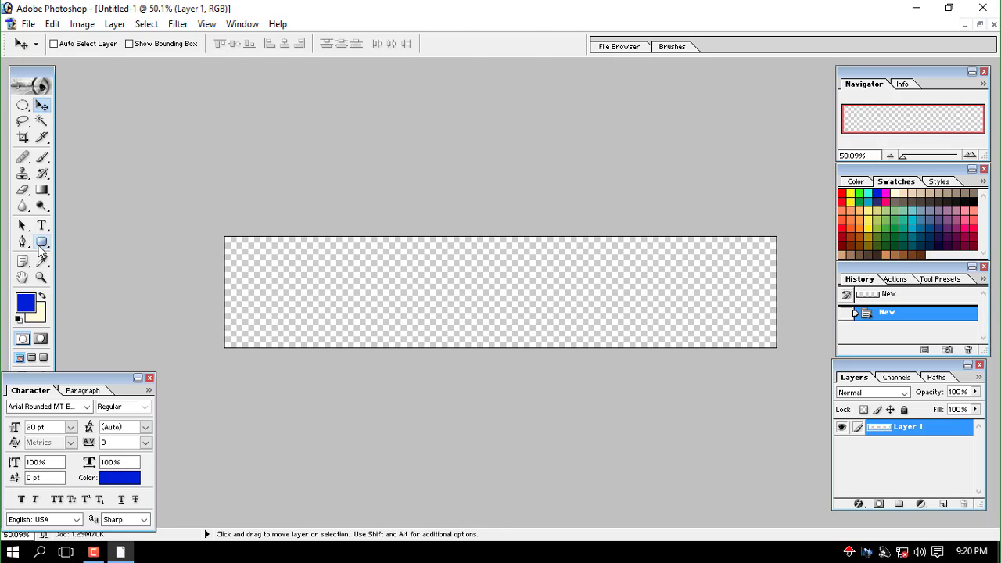
Draw a blue rounded rectangle with a 0.1 in radius across most of the canvas and rasterize its layer
click(41, 245)
right_click(45, 247)
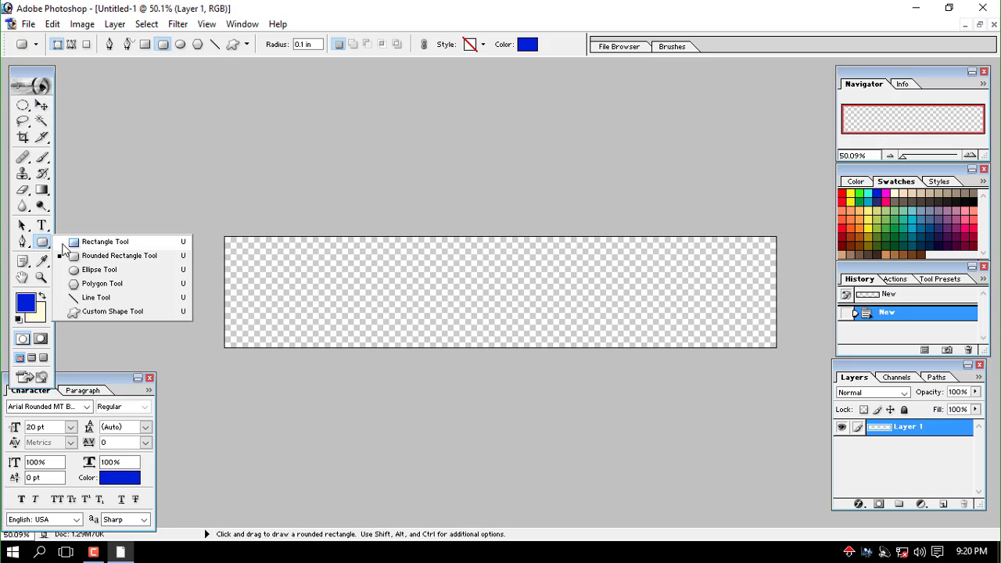
click(117, 257)
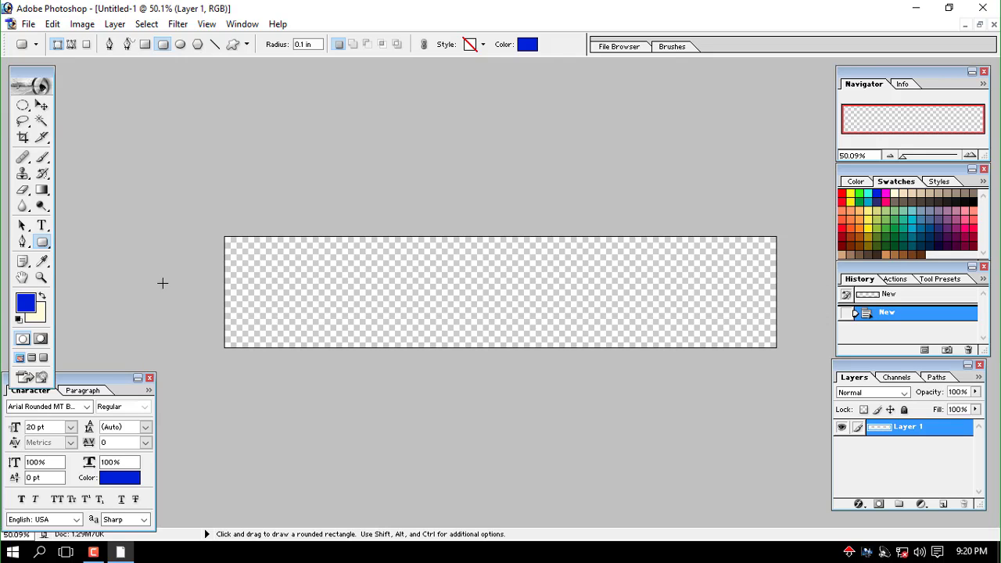
drag(379, 272, 770, 338)
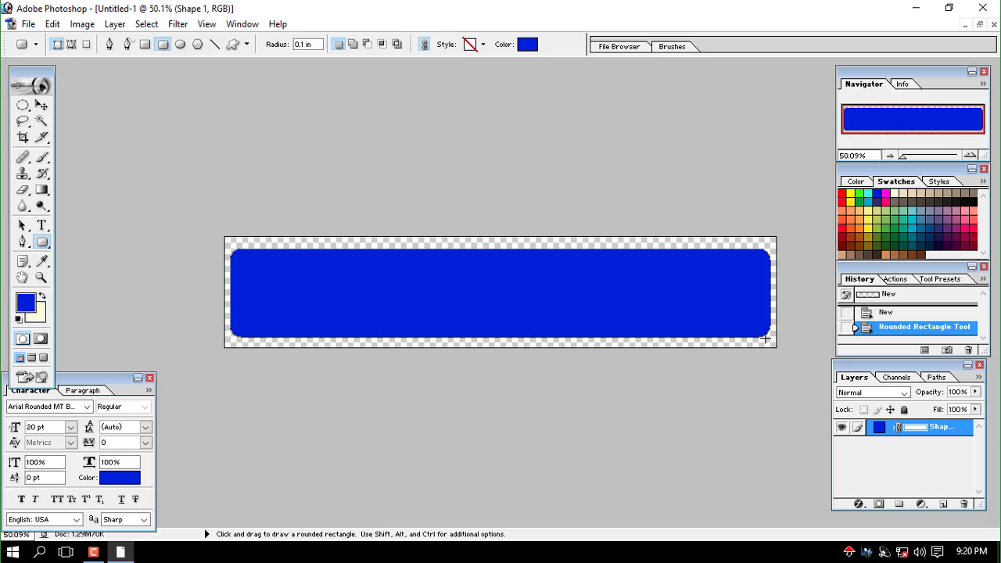
right_click(663, 297)
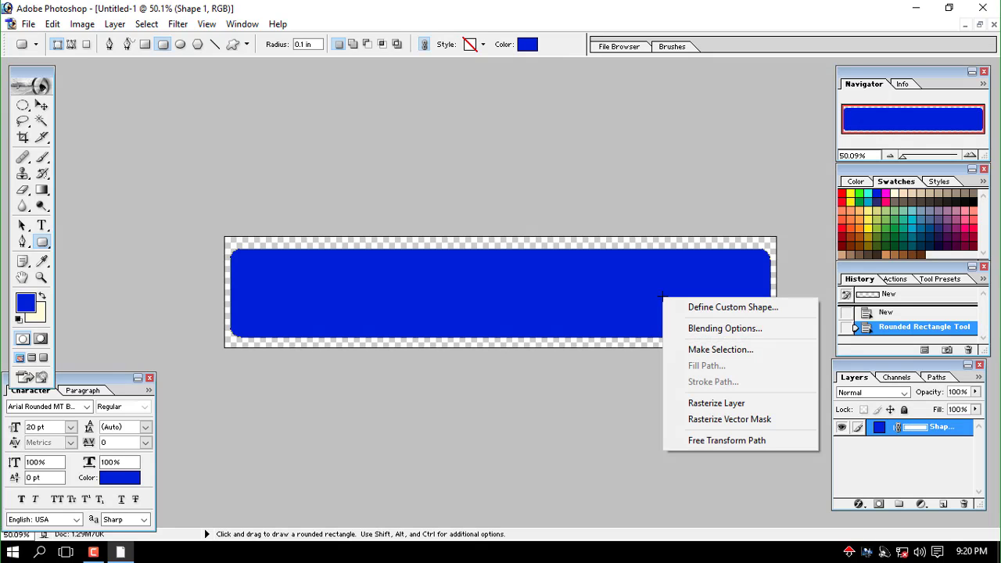
click(716, 403)
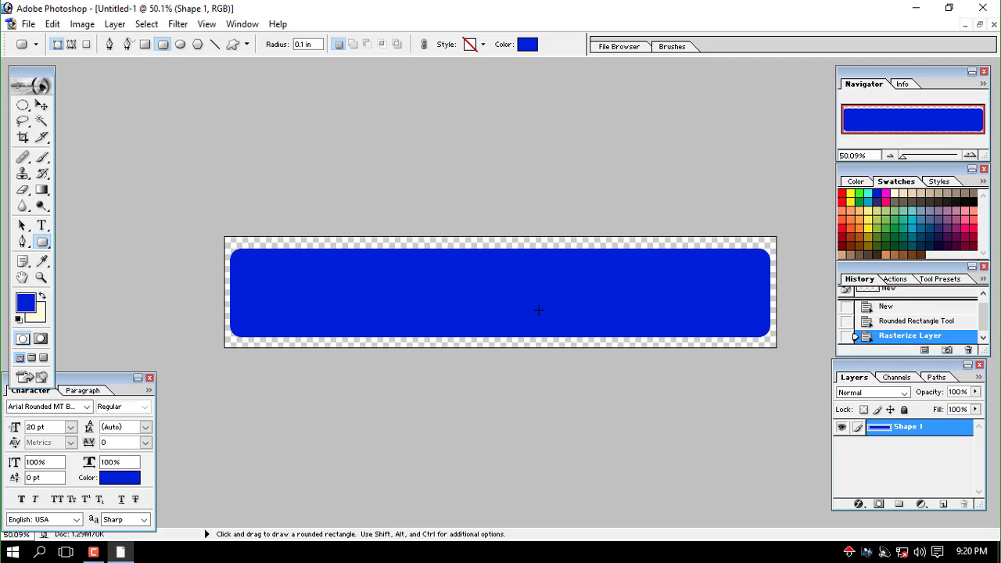
Stretch the rounded rectangle with Free Transform until its four sides meet the canvas edges
click(43, 108)
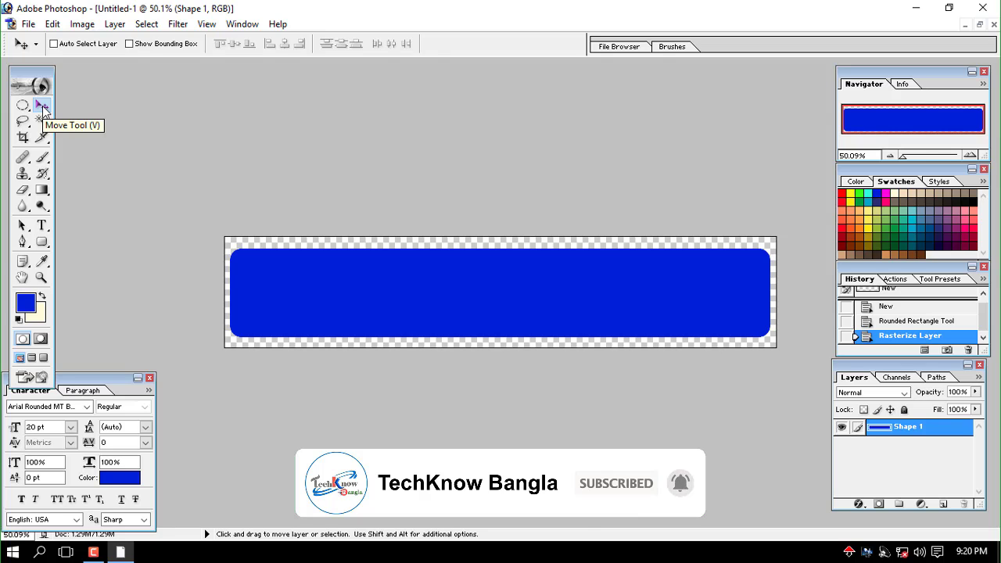
key(ctrl+t)
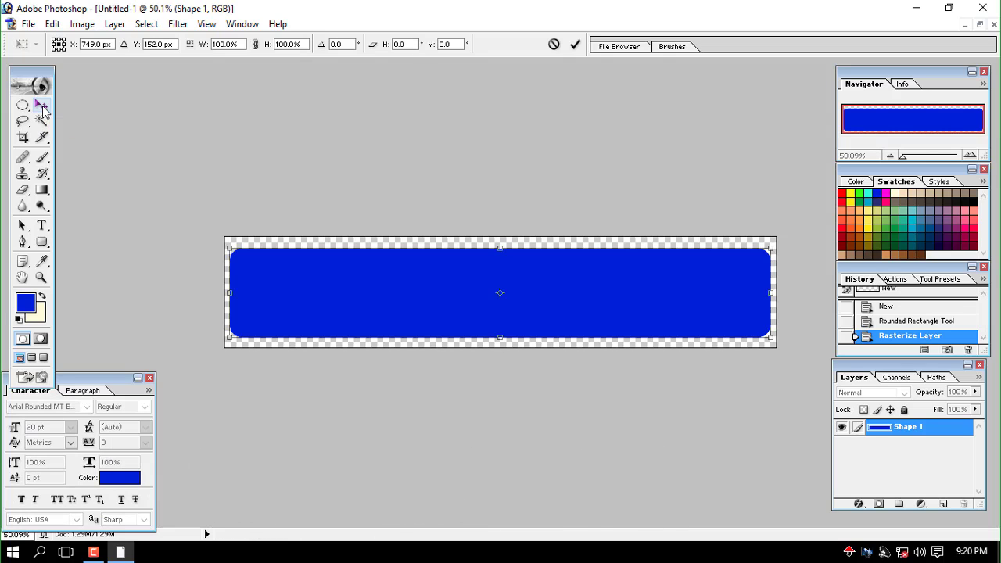
drag(771, 292, 775, 291)
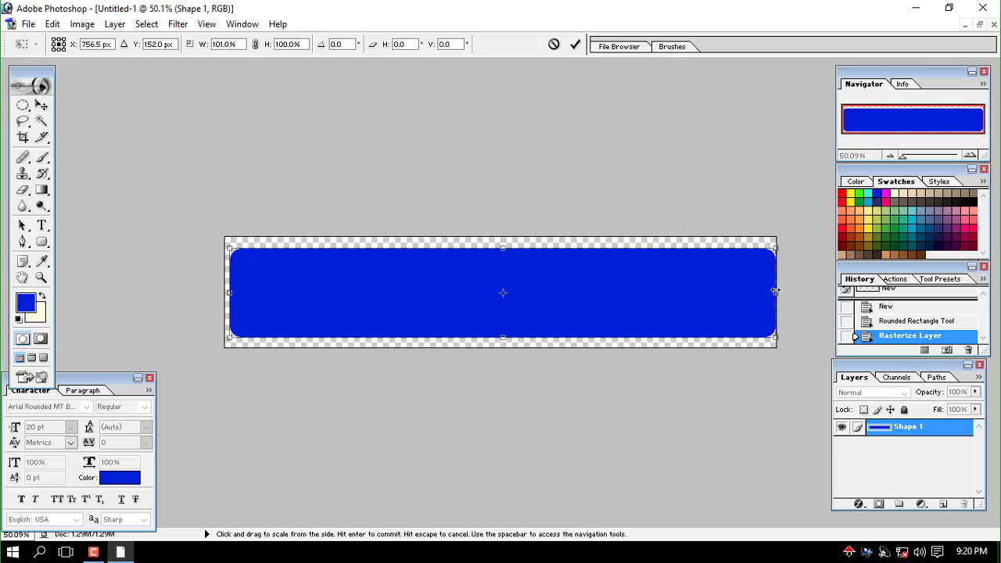
drag(227, 294, 223, 294)
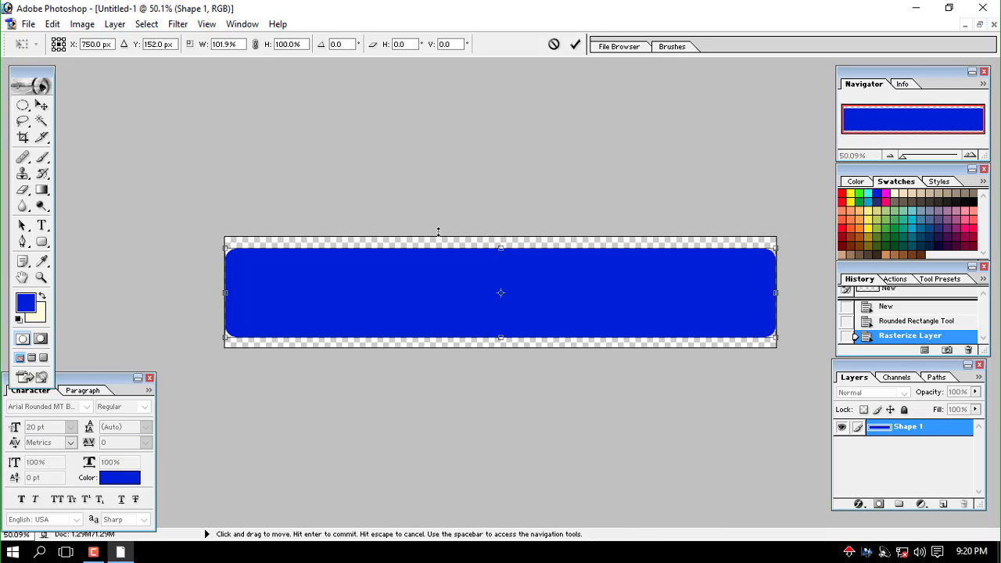
drag(503, 248, 500, 237)
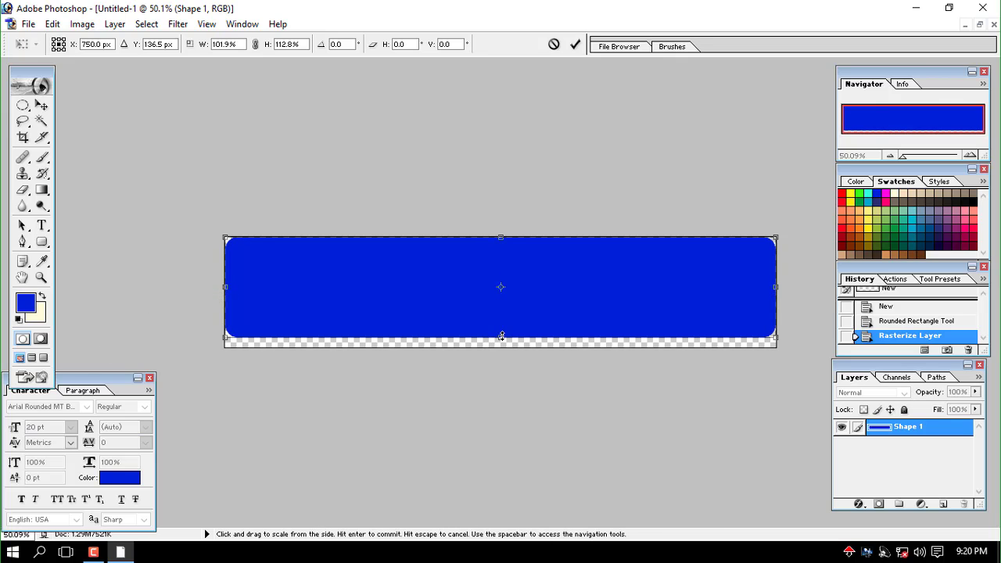
drag(501, 339, 504, 342)
key(Return)
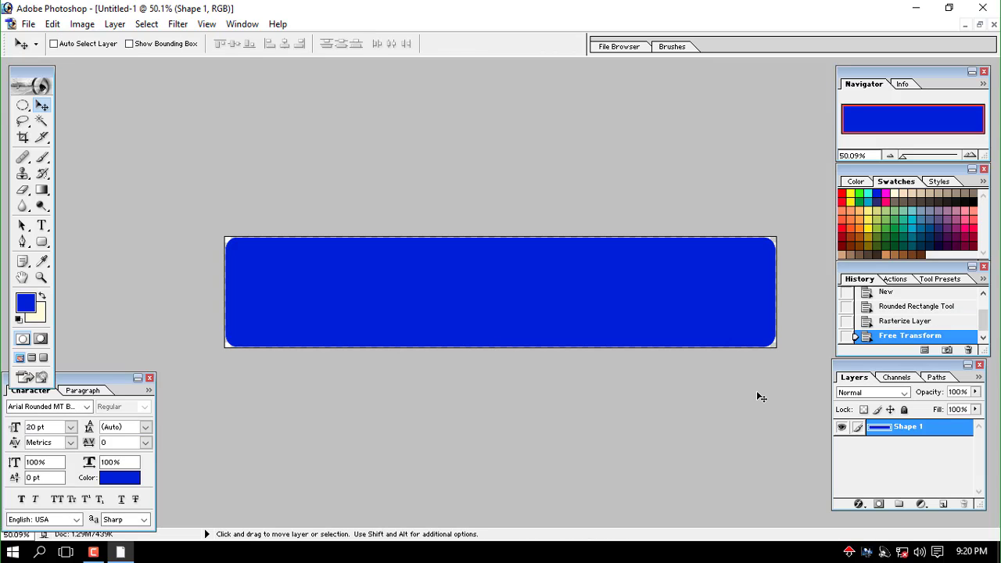
Apply a Color Overlay effect in white (FFFFFF) at 100% opacity to the Shape 1 layer
click(860, 505)
click(899, 443)
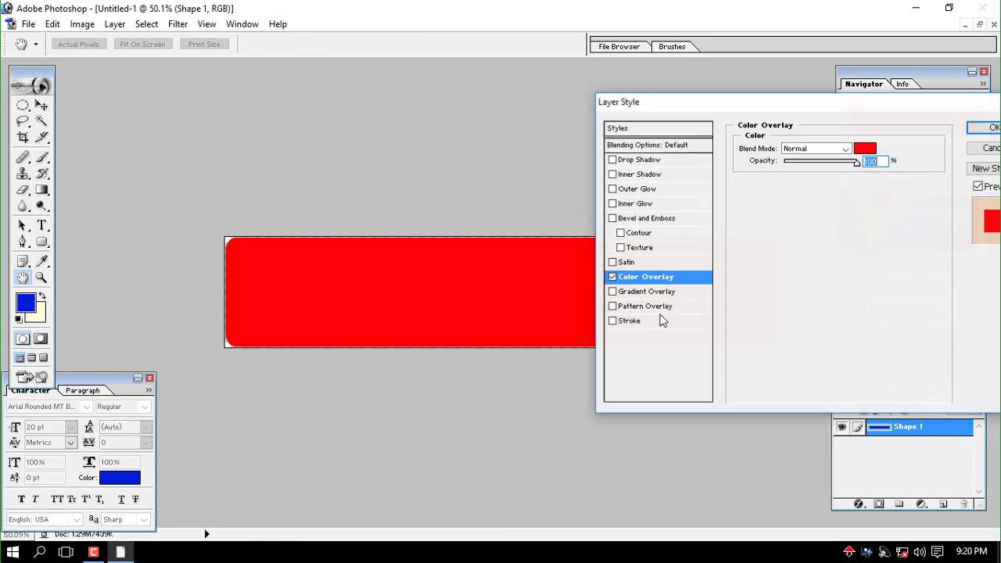
click(865, 147)
click(154, 86)
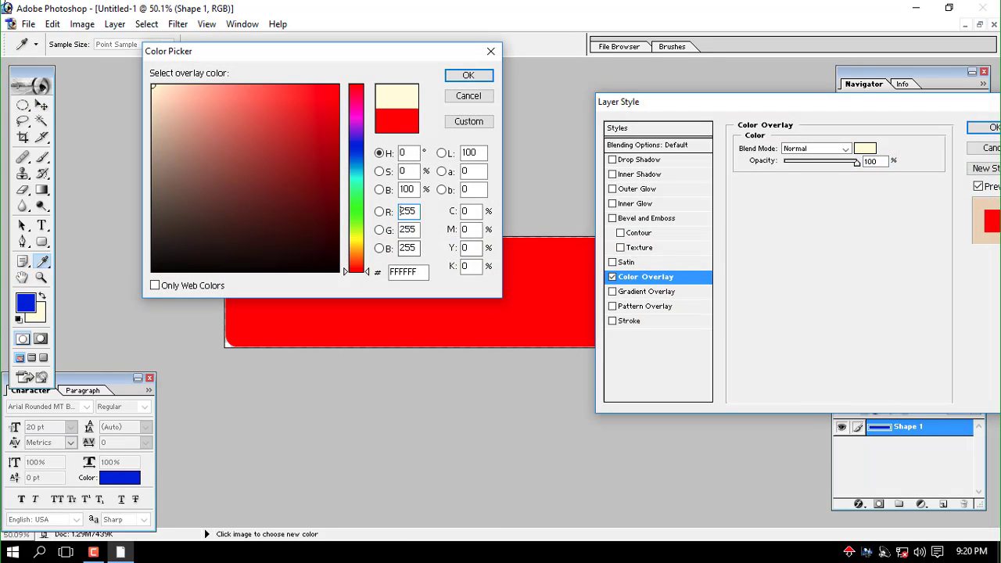
click(468, 75)
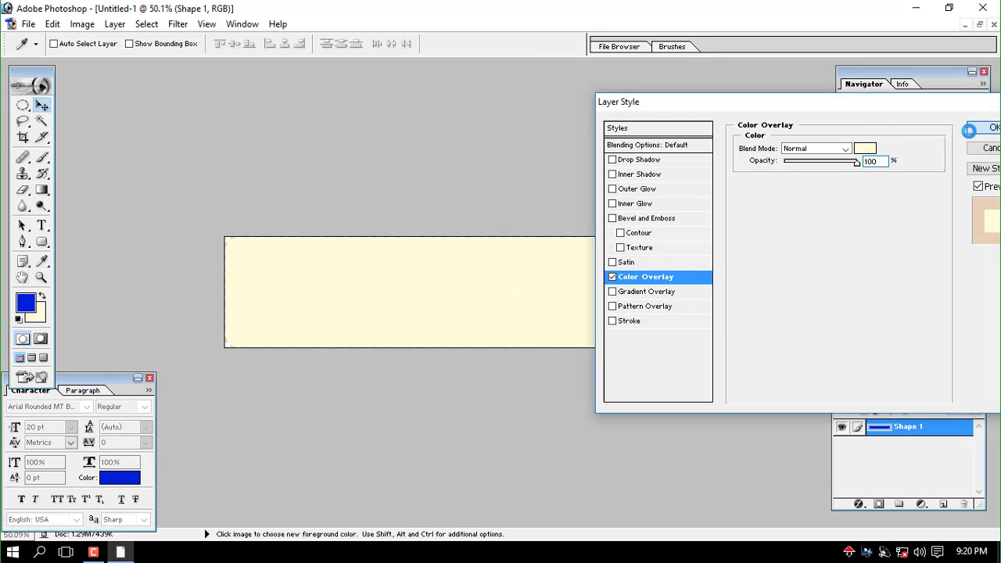
click(970, 129)
Open the circular logo copy from the desktop in Photoshop and bring it into the Untitled-1 banner as a new layer
click(915, 8)
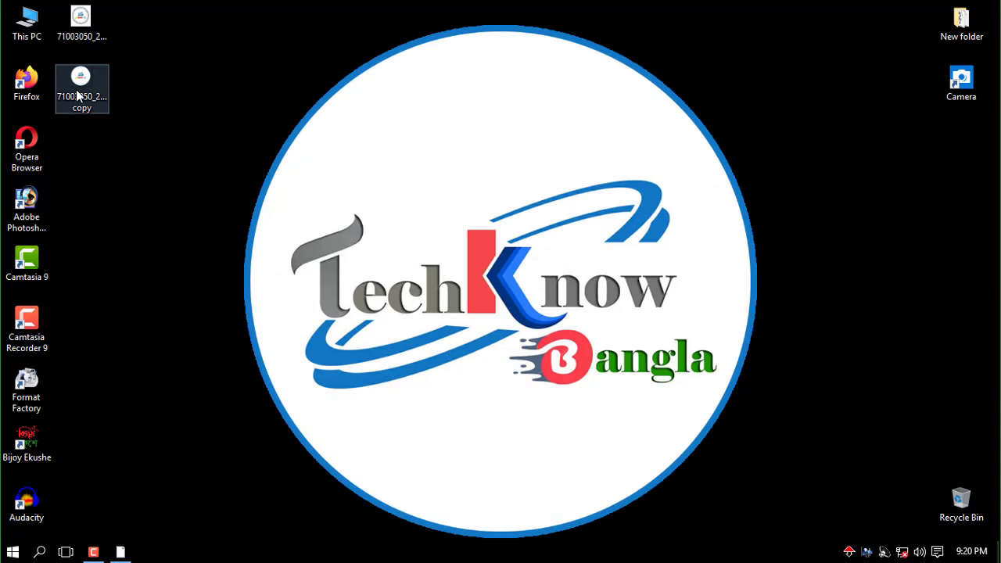
drag(76, 89, 330, 314)
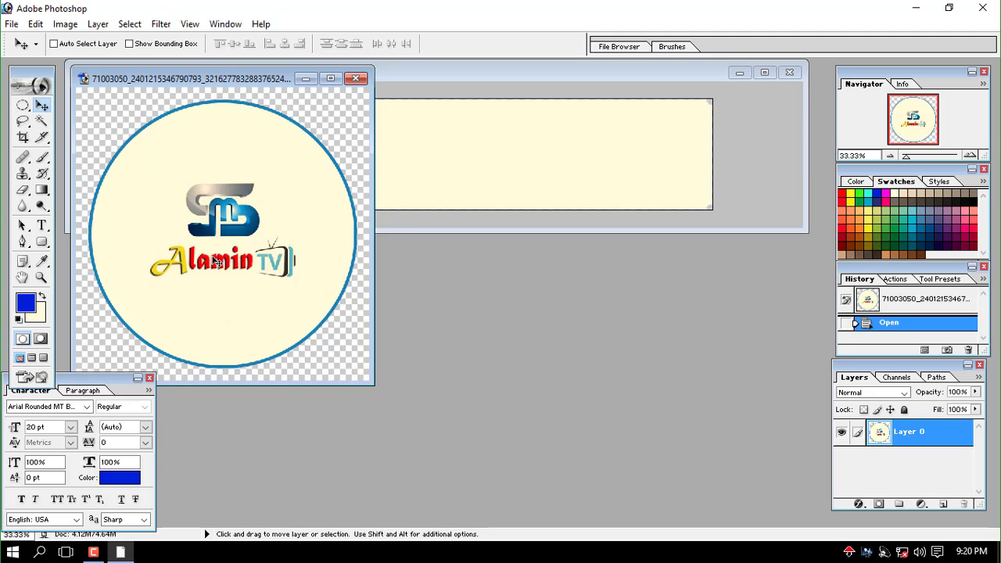
drag(217, 262, 525, 186)
click(765, 72)
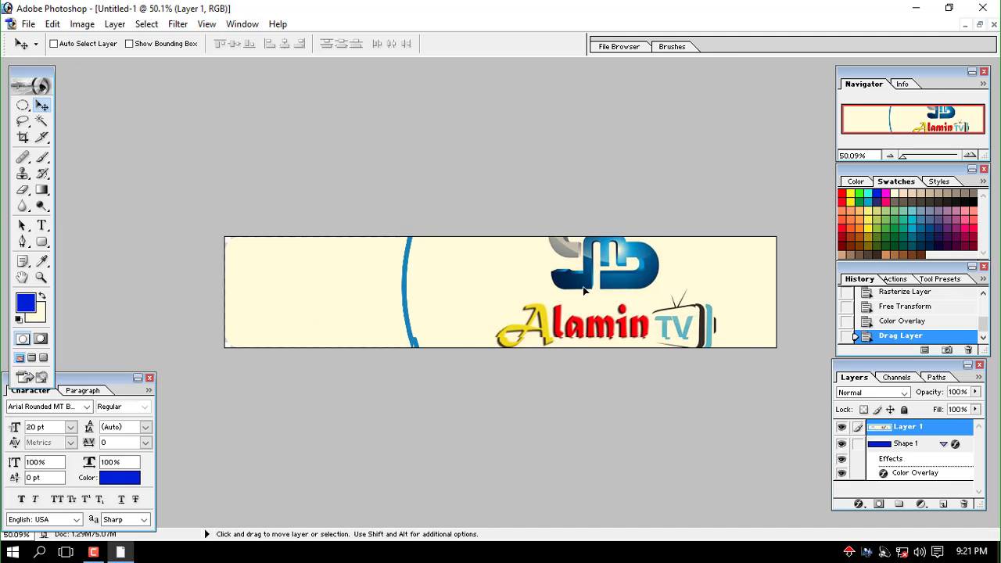
Scale the logo proportionally to about 25% and place it at the left end of the banner, inside its edges
drag(584, 290, 513, 290)
key(ctrl+t)
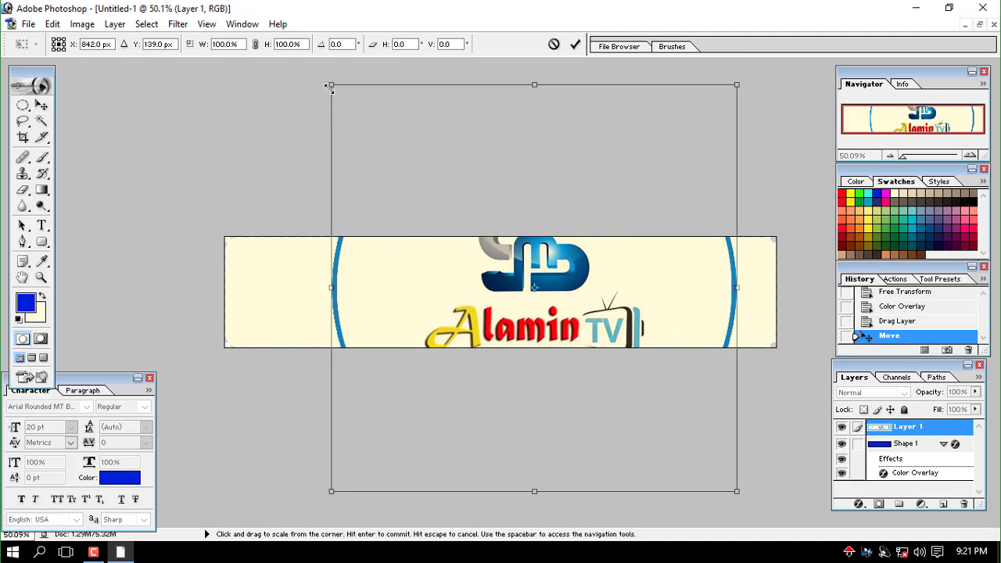
drag(331, 84, 284, 285)
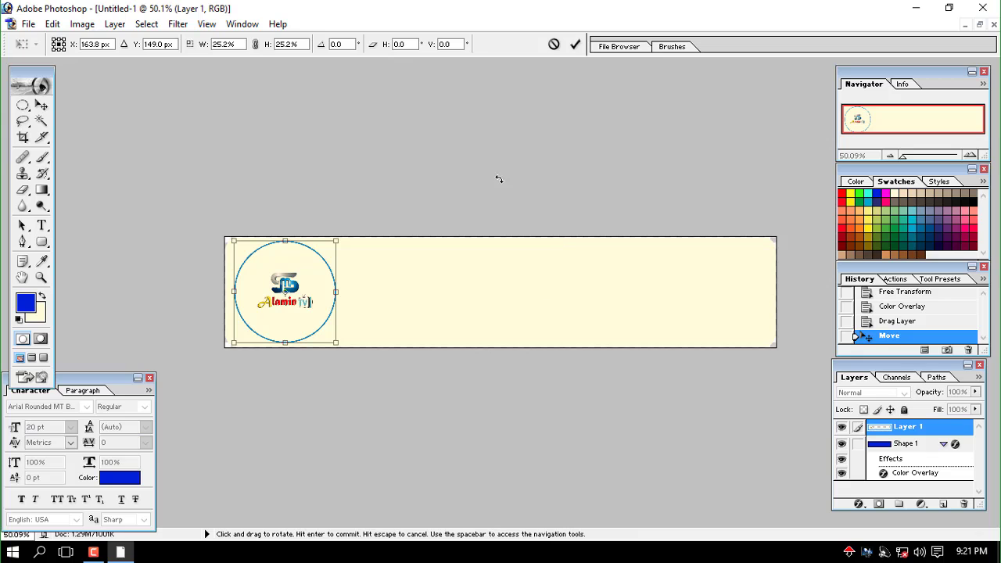
key(Return)
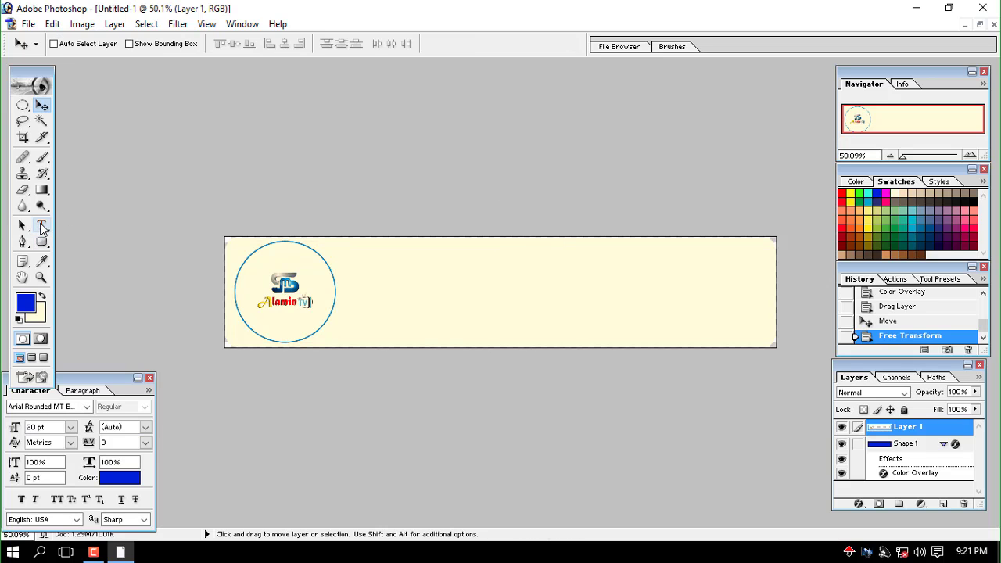
Add the text "SM ALAMIN TV" in 20 pt to the banner beside the logo
click(43, 227)
click(469, 269)
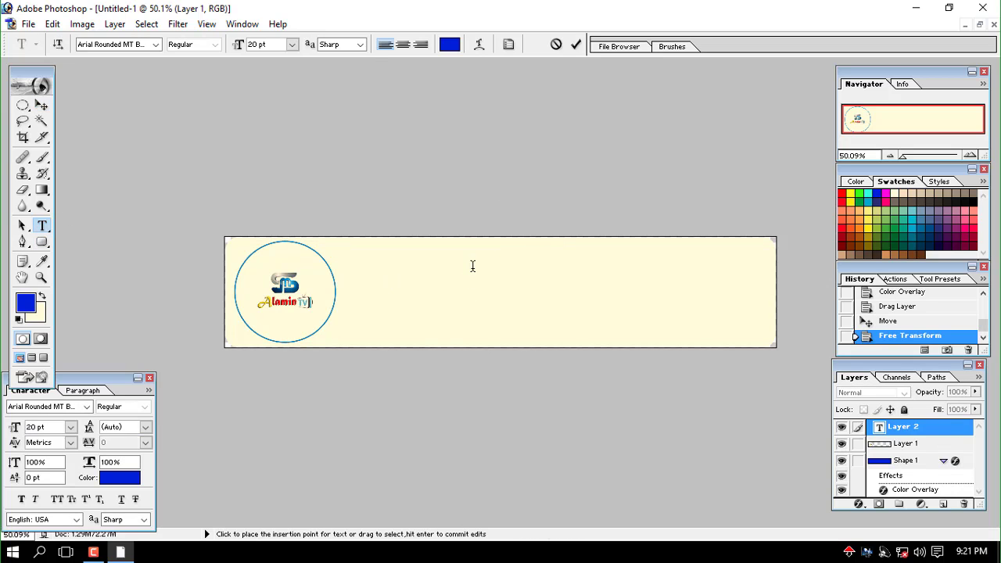
text(SM AL)
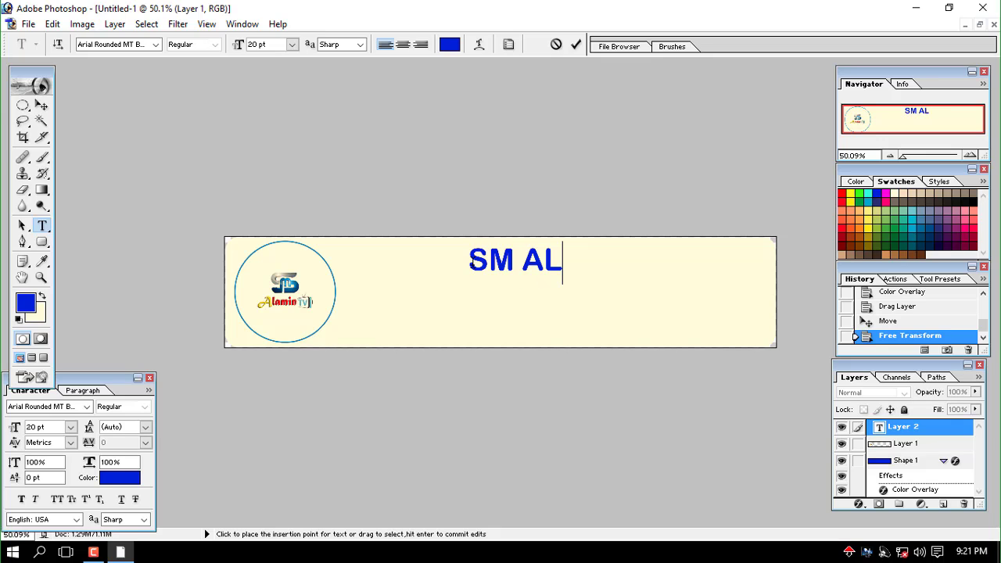
text(AM)
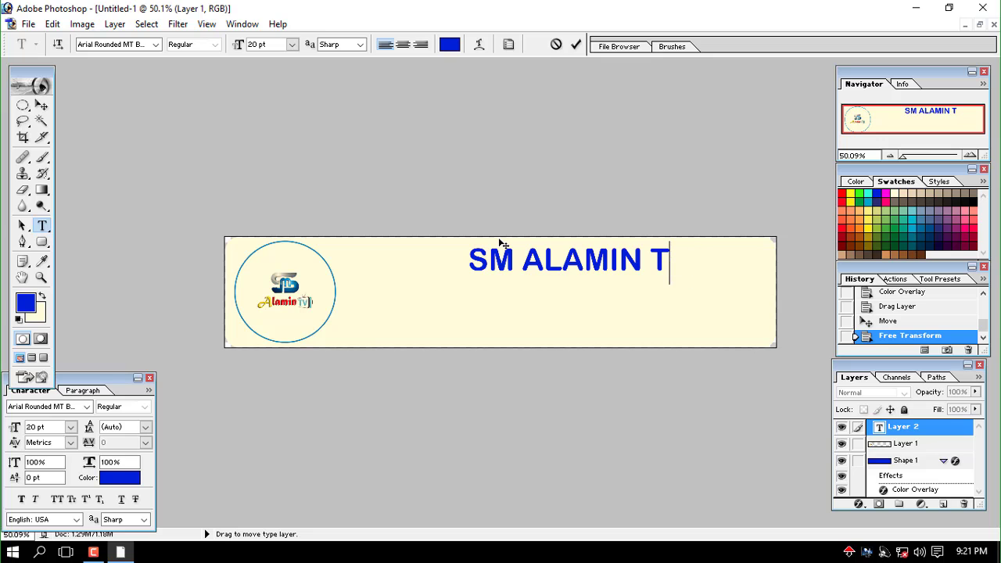
Recolor the whole "SM ALAMIN TV" text black
key(ctrl+a)
click(449, 43)
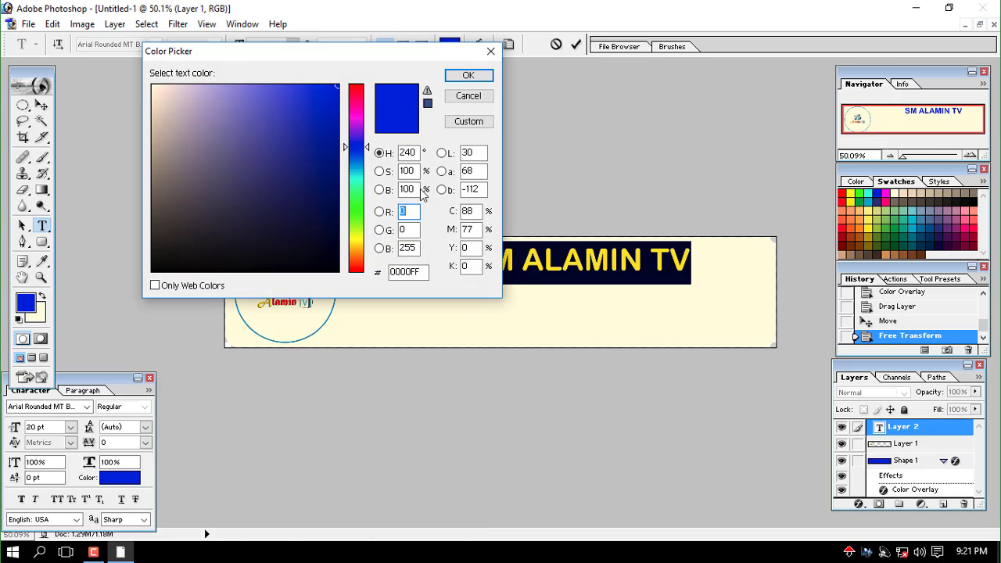
click(271, 185)
click(304, 270)
click(468, 75)
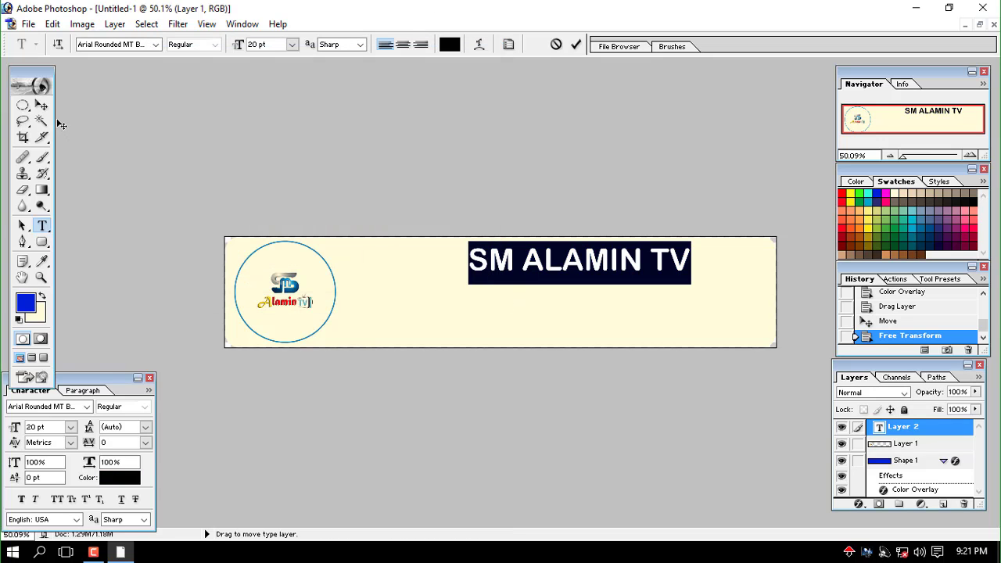
Move the "SM ALAMIN TV" text next to the logo and nudge it up and left to center it vertically
click(42, 105)
drag(588, 255, 480, 290)
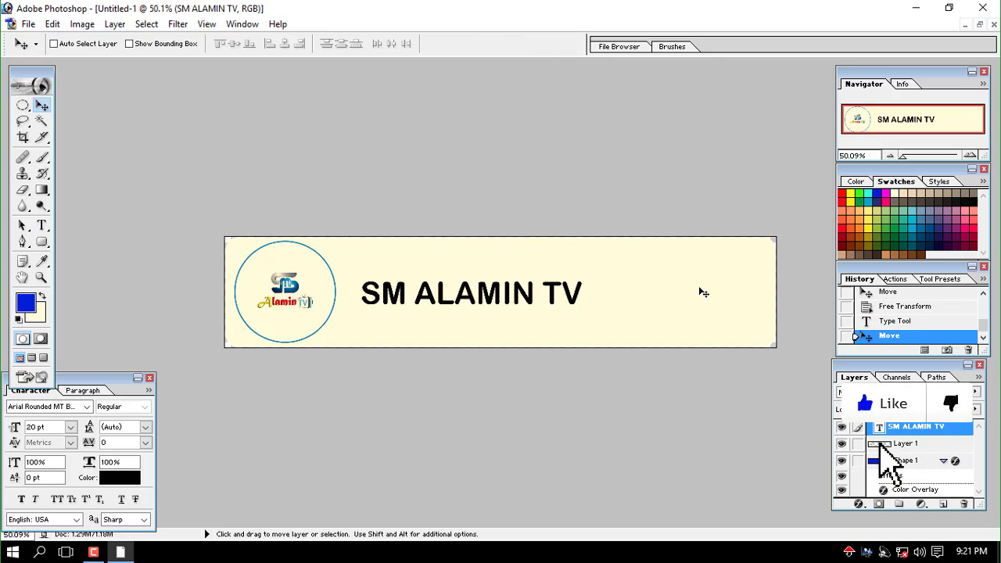
key(Up)
key(Up)
key(Up)
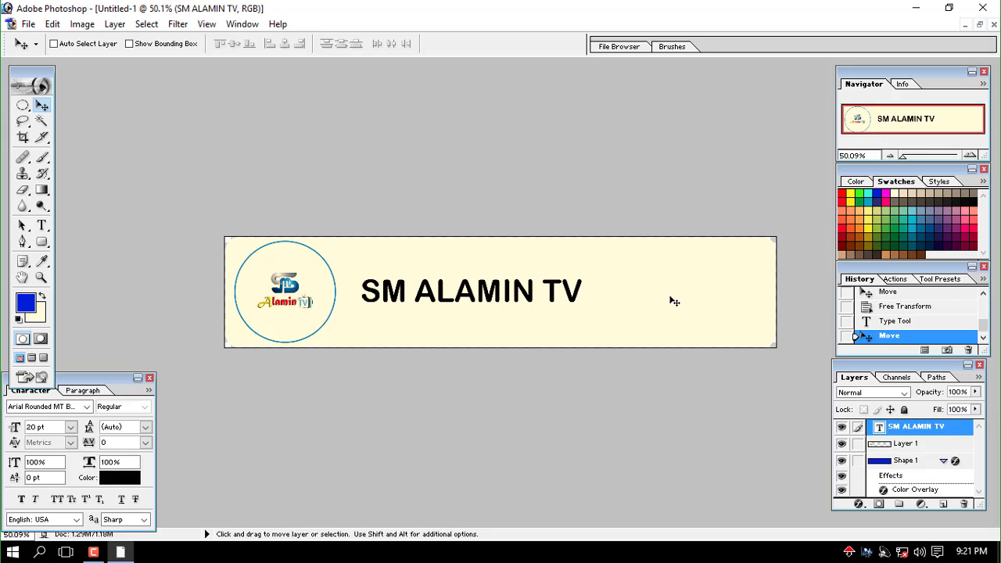
key(Left)
key(Left)
key(Left)
key(Left)
key(Left)
key(Up)
key(Up)
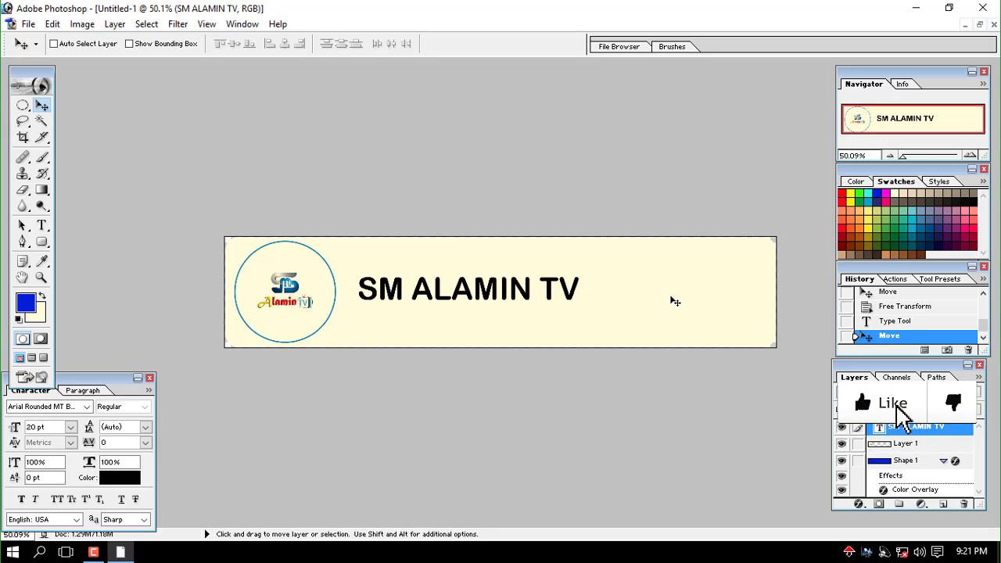
Save the banner to the Desktop as a non-interlaced PNG named "Untitled-1 copy"
click(27, 24)
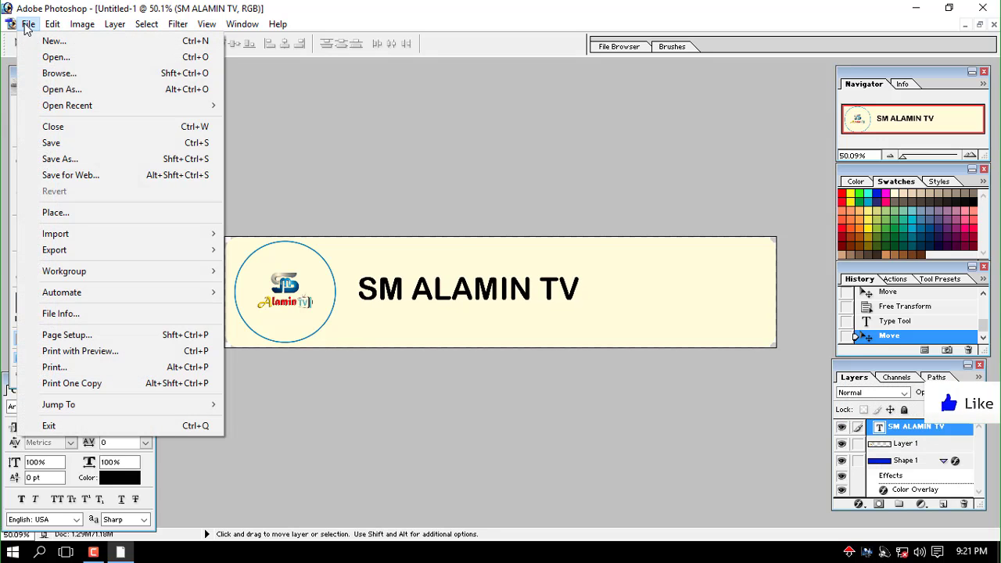
click(94, 159)
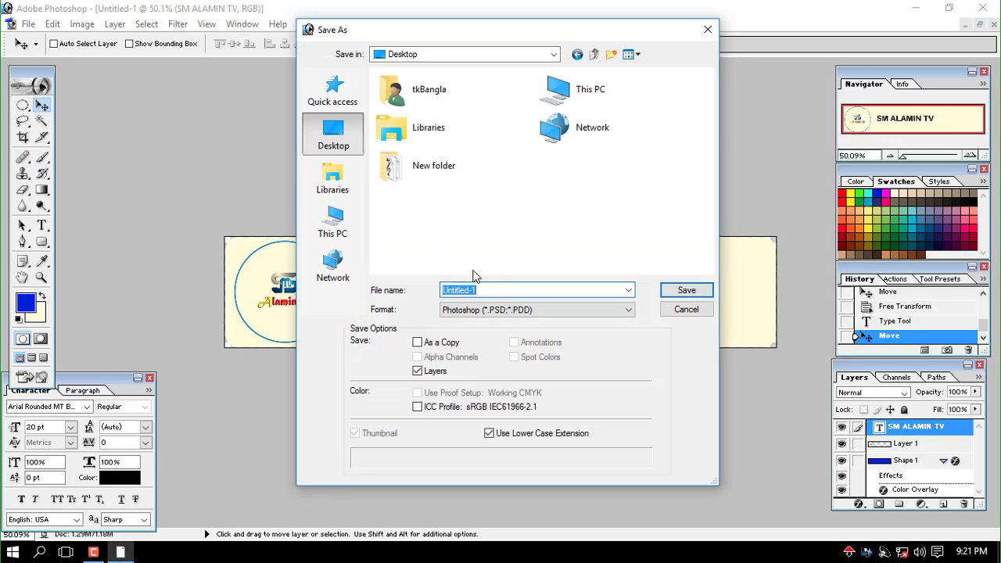
click(498, 310)
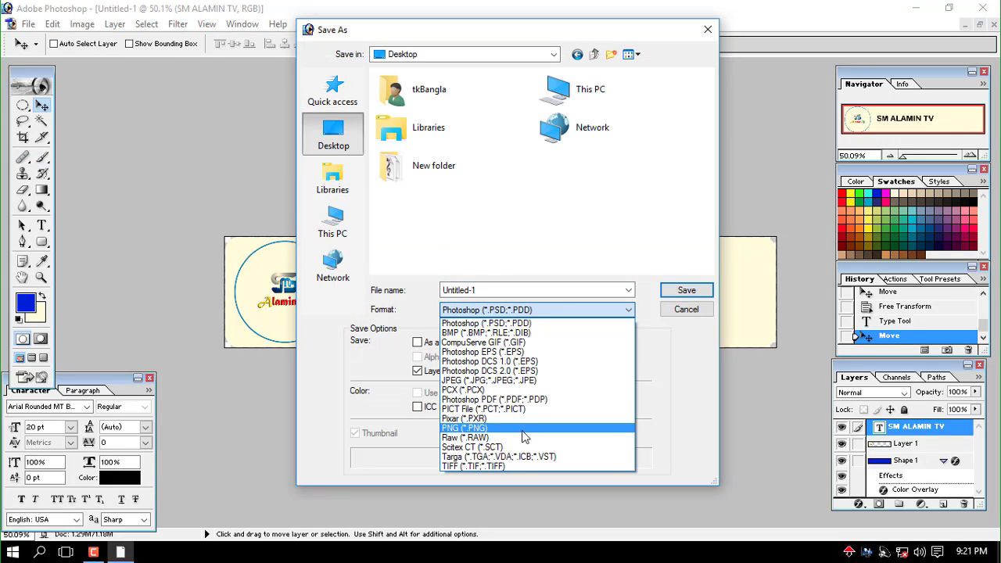
click(537, 381)
click(583, 312)
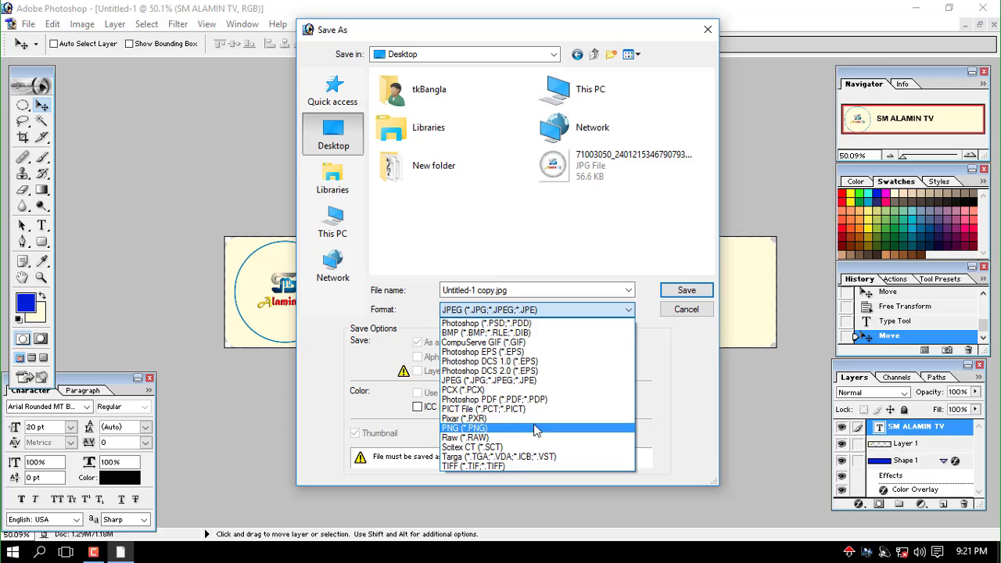
click(539, 427)
click(665, 292)
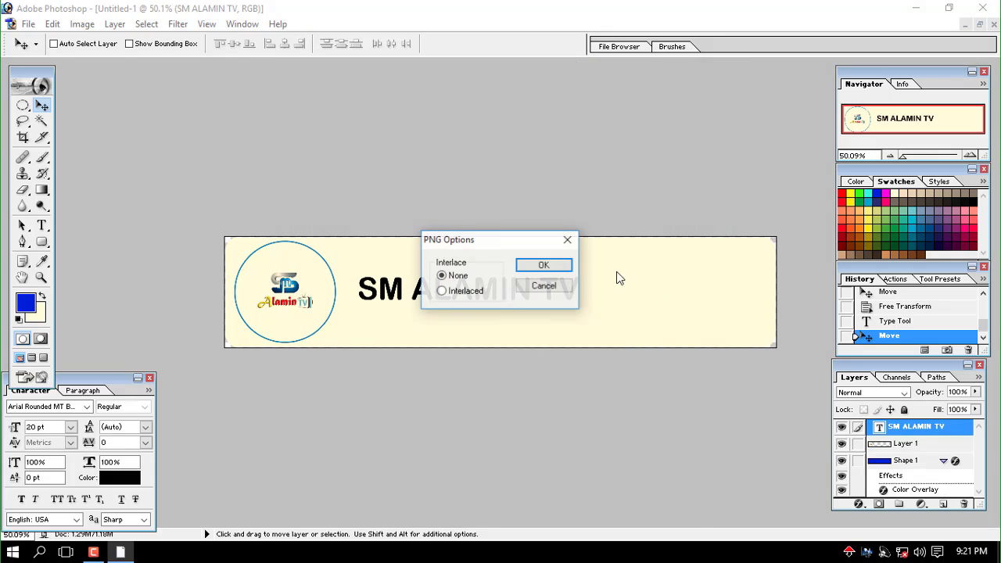
click(544, 265)
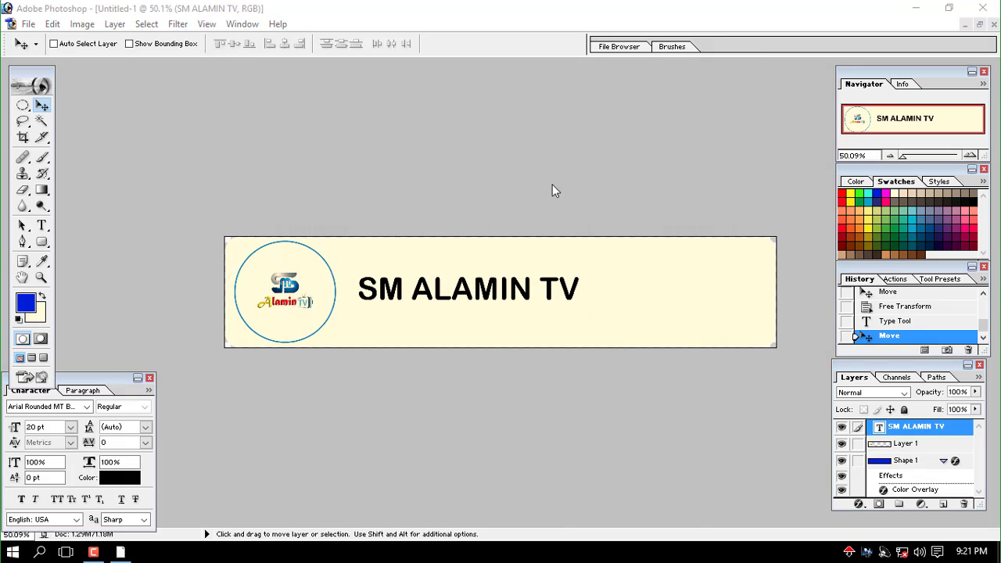
Close Photoshop without saving changes to the Untitled-1 document, and refresh the desktop
click(982, 8)
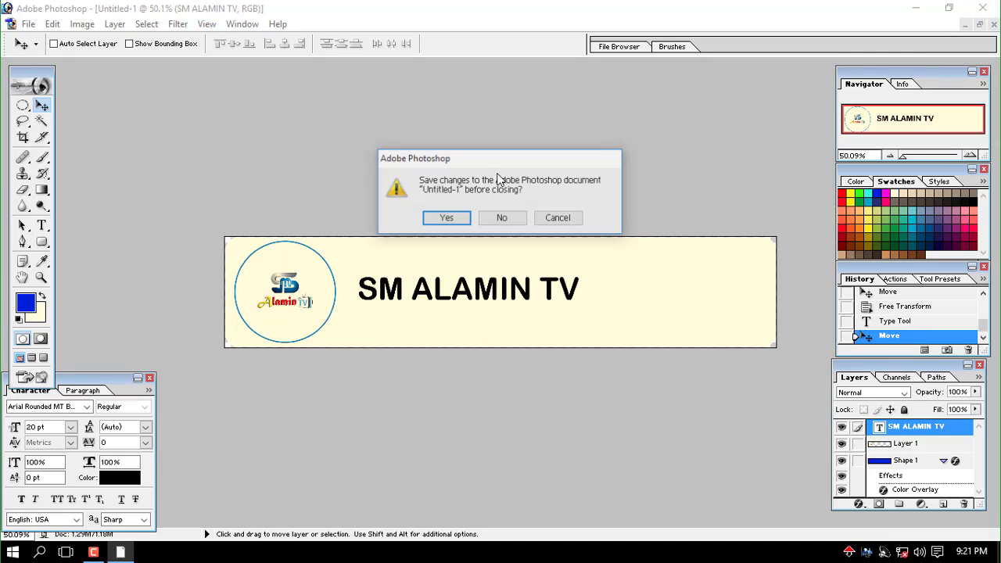
click(504, 218)
right_click(208, 123)
click(250, 167)
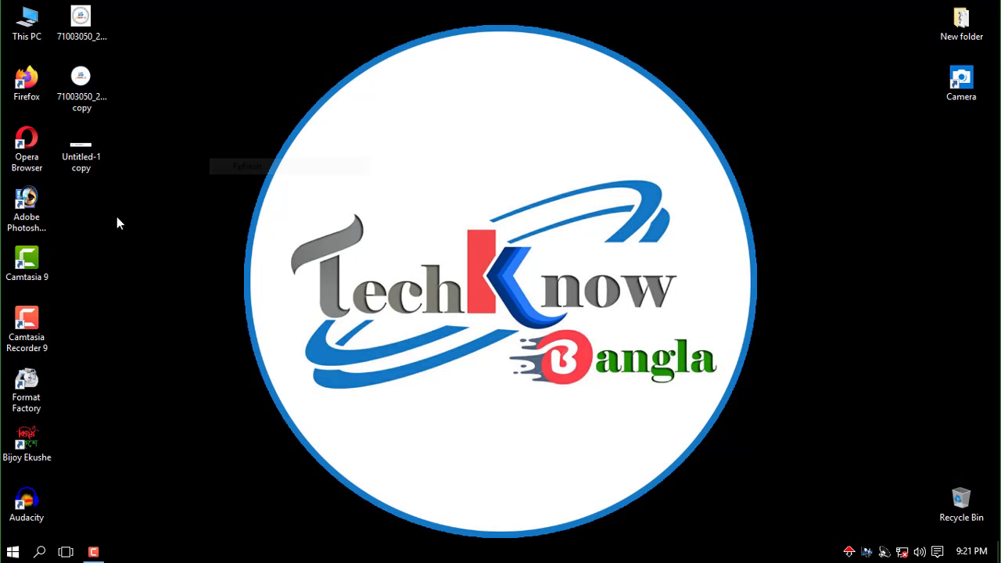
View the saved "Untitled-1 copy" banner image from the desktop, and close the viewer
double_click(81, 152)
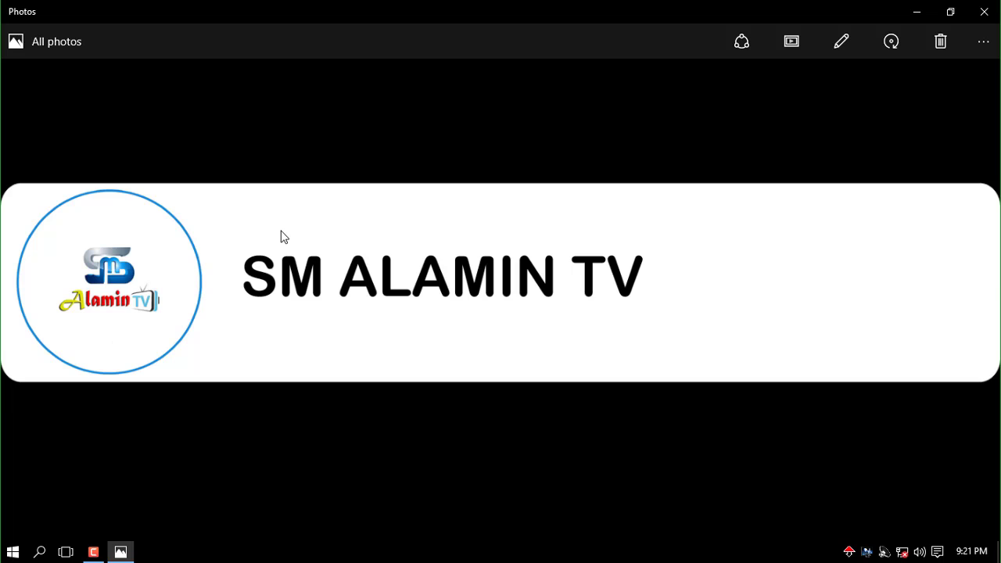
right_click(592, 116)
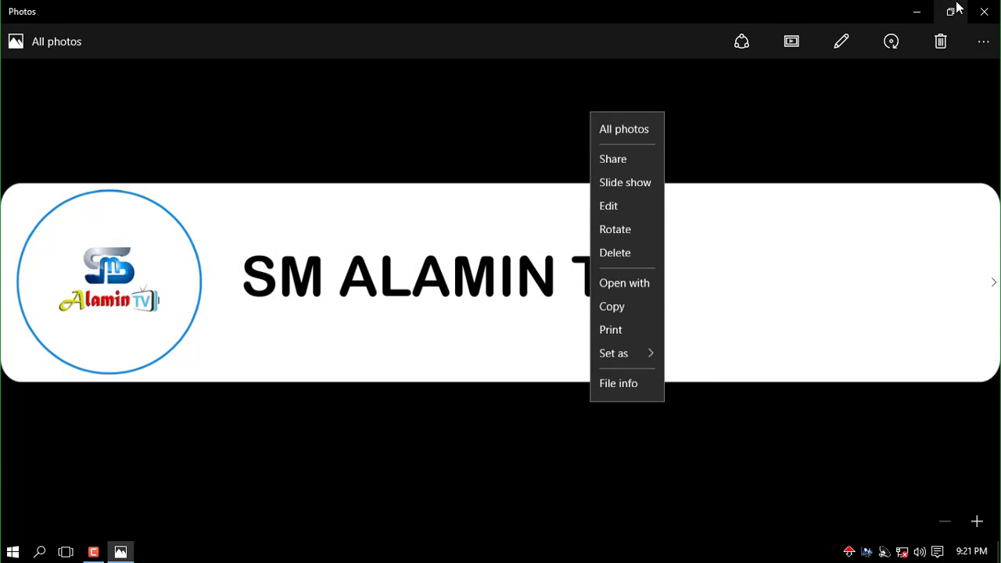
click(983, 11)
Launch Camtasia 9 and open the download folder inside Video on New Volume (E:)
right_click(263, 109)
click(305, 150)
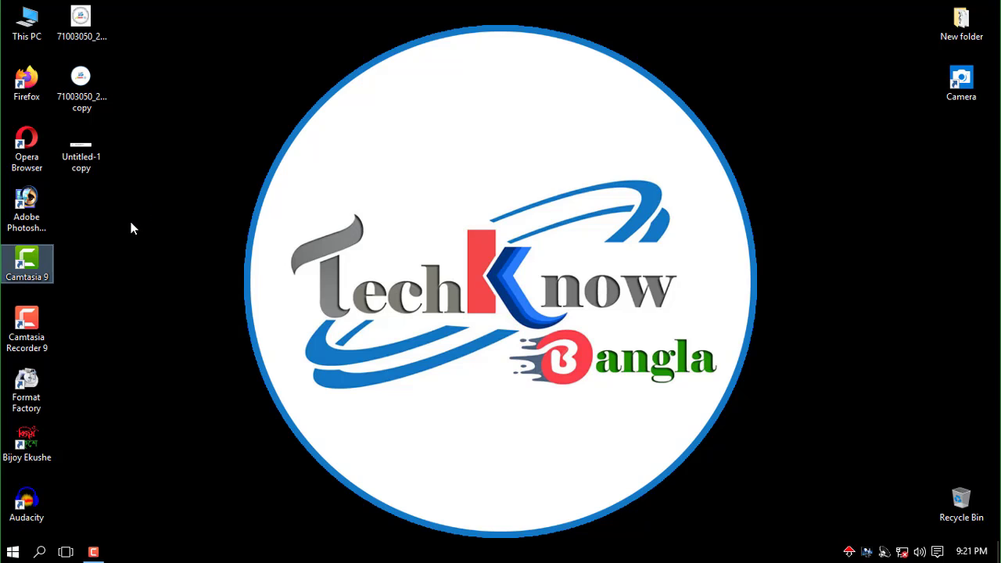
double_click(31, 24)
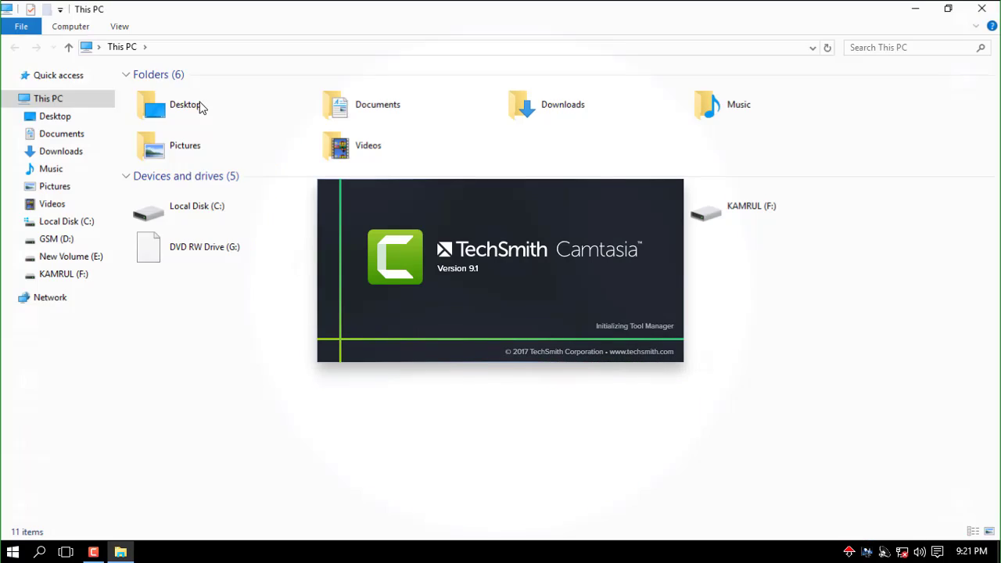
double_click(651, 216)
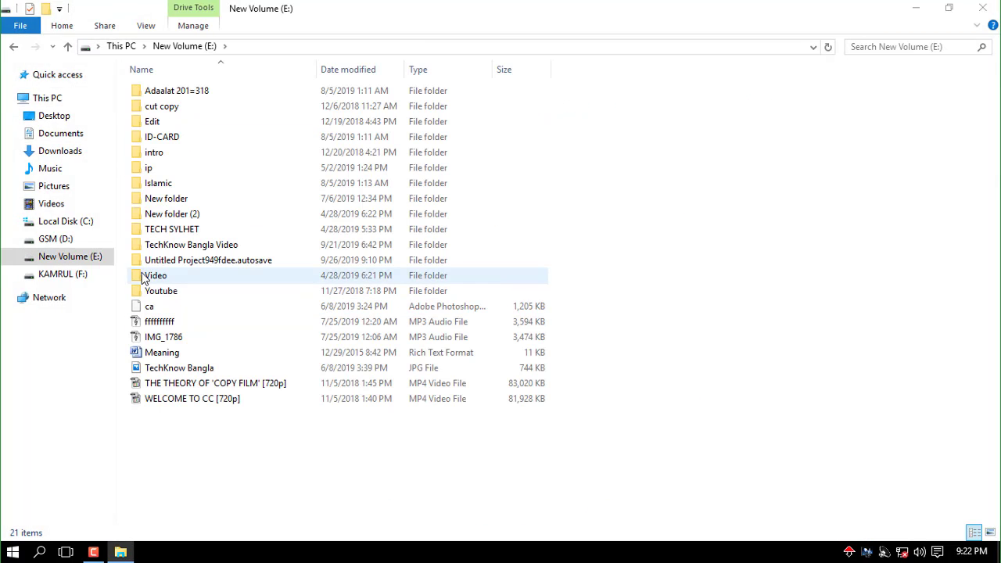
double_click(156, 279)
double_click(168, 109)
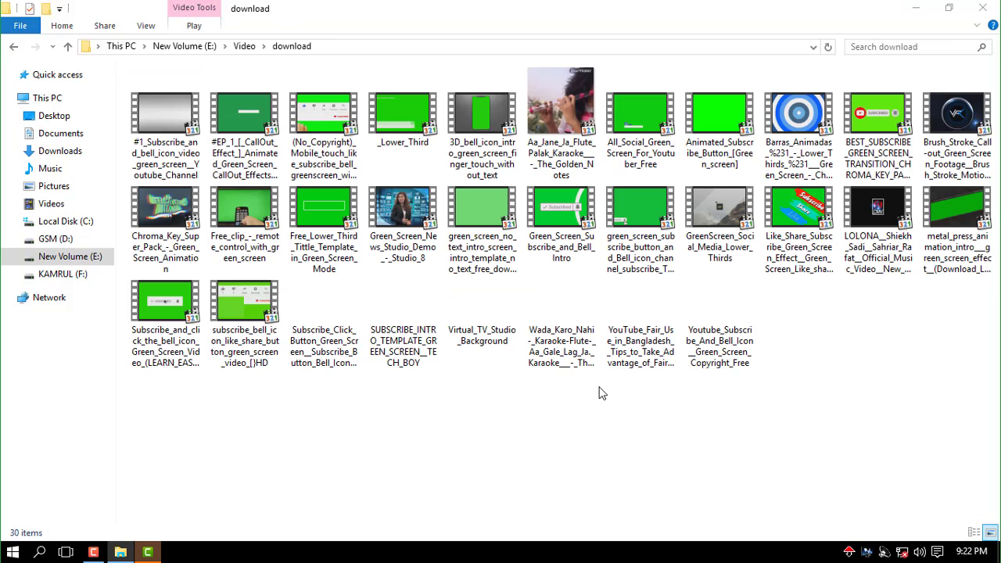
Preview the BEST_SUBSCRIBE green screen transition video, and close the player
click(864, 116)
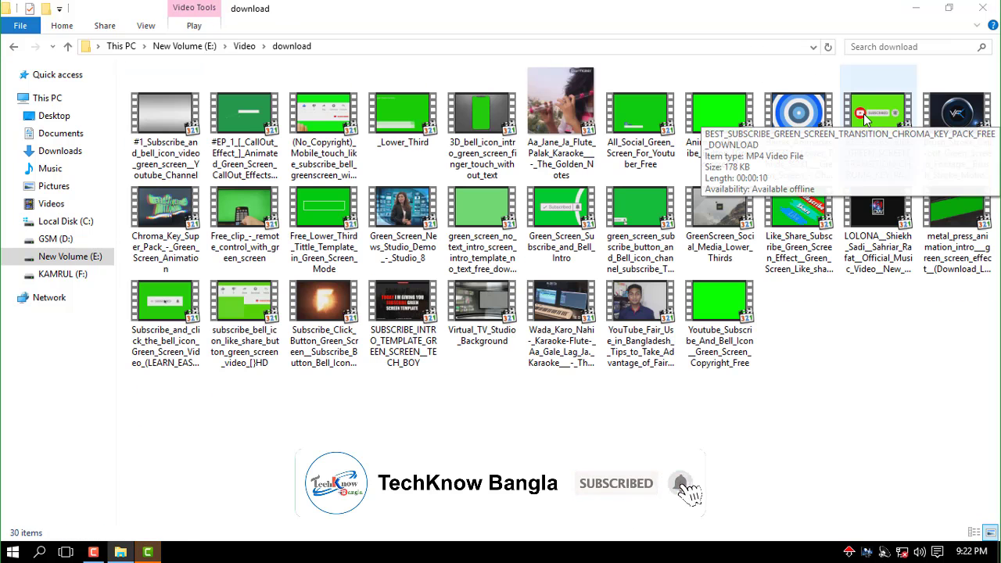
double_click(864, 116)
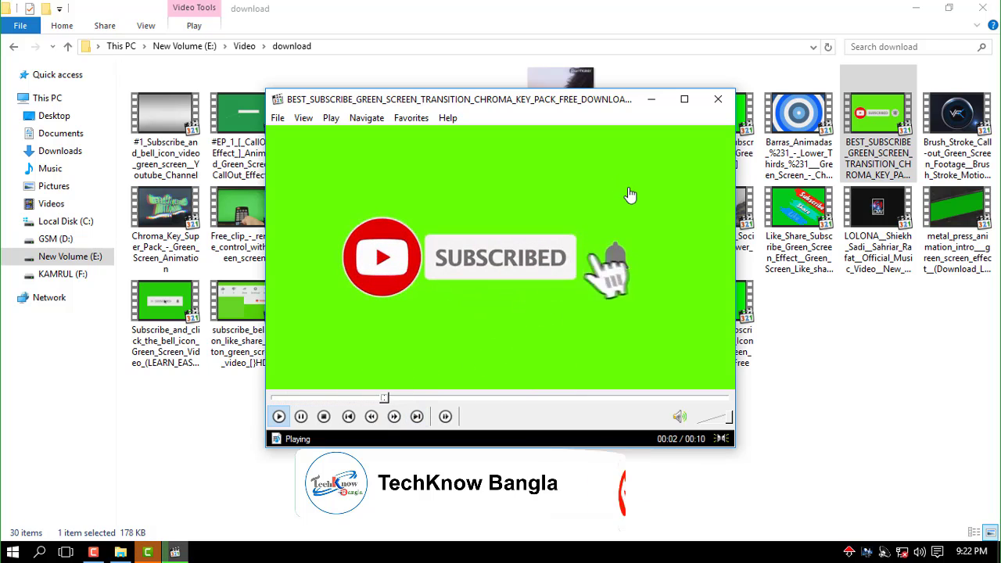
click(718, 99)
Switch to Camtasia, start a new project and import the BEST_SUBSCRIBE green screen video from the download folder
click(147, 552)
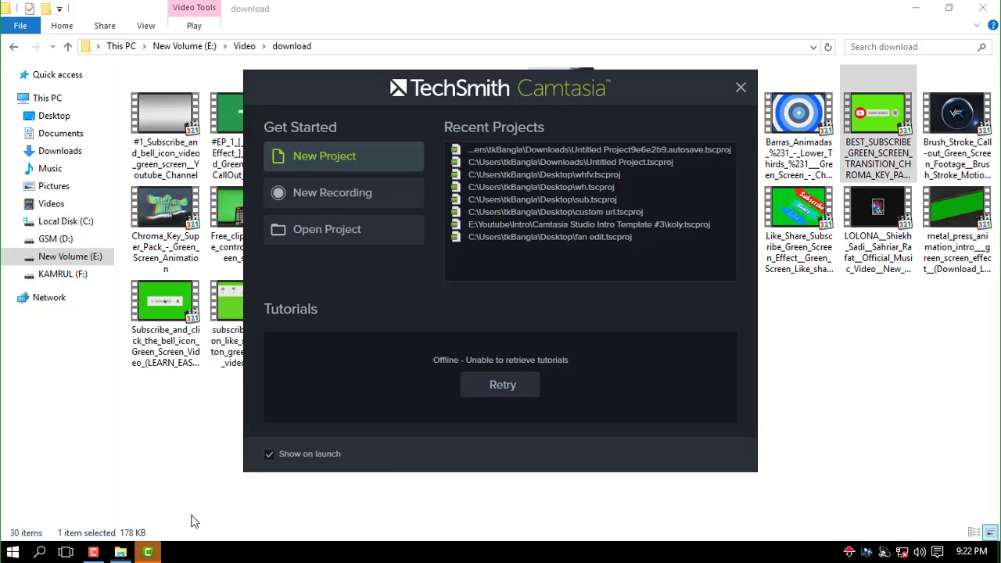
click(303, 191)
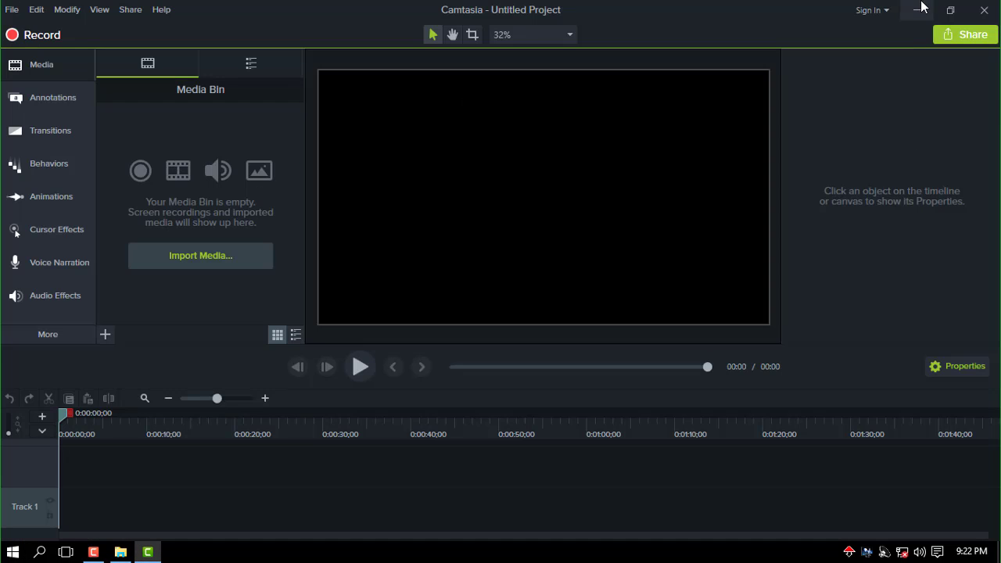
click(922, 7)
drag(885, 111, 153, 234)
Import the "Untitled-1 copy" banner image from the desktop into the project's media
click(917, 10)
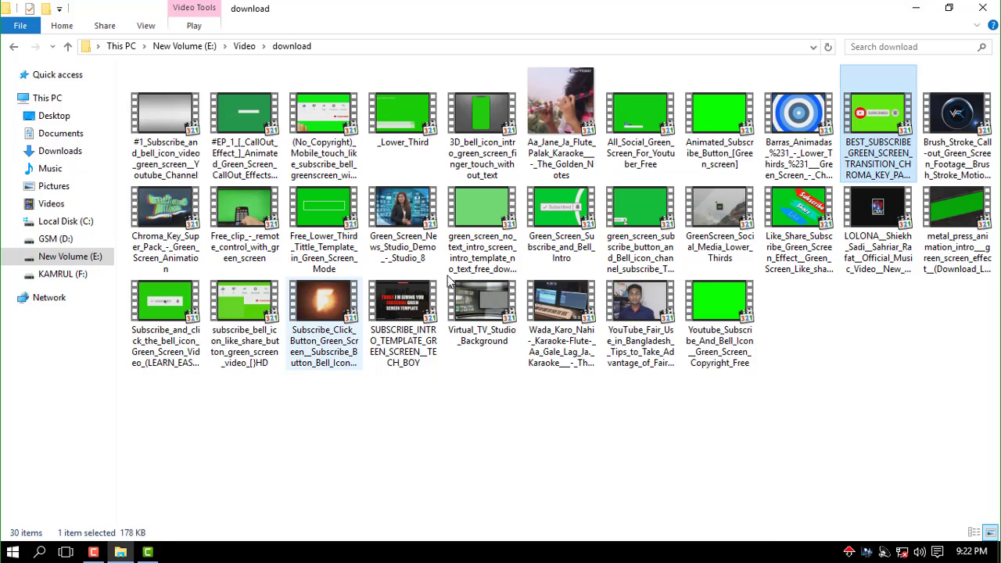
click(995, 3)
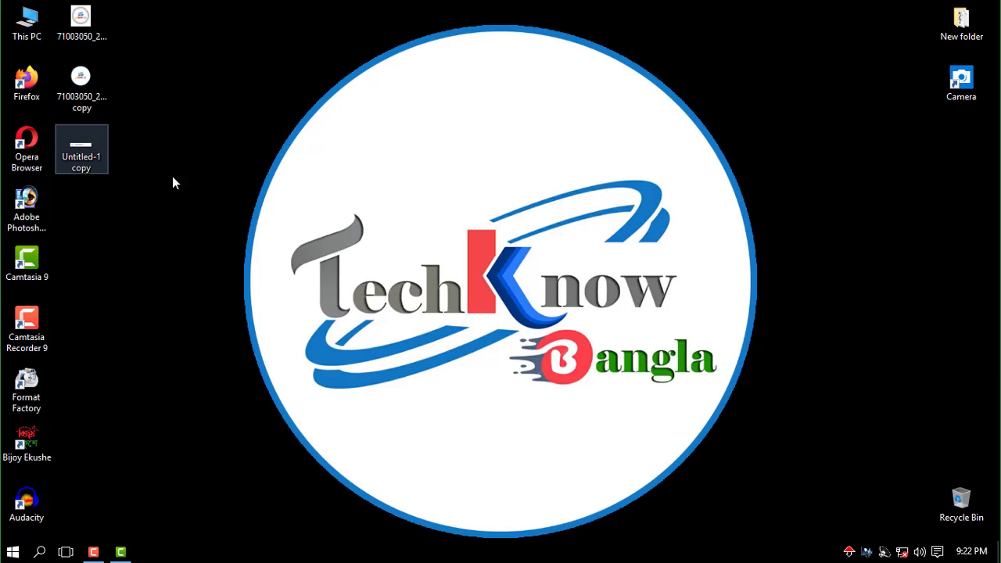
drag(81, 150, 153, 213)
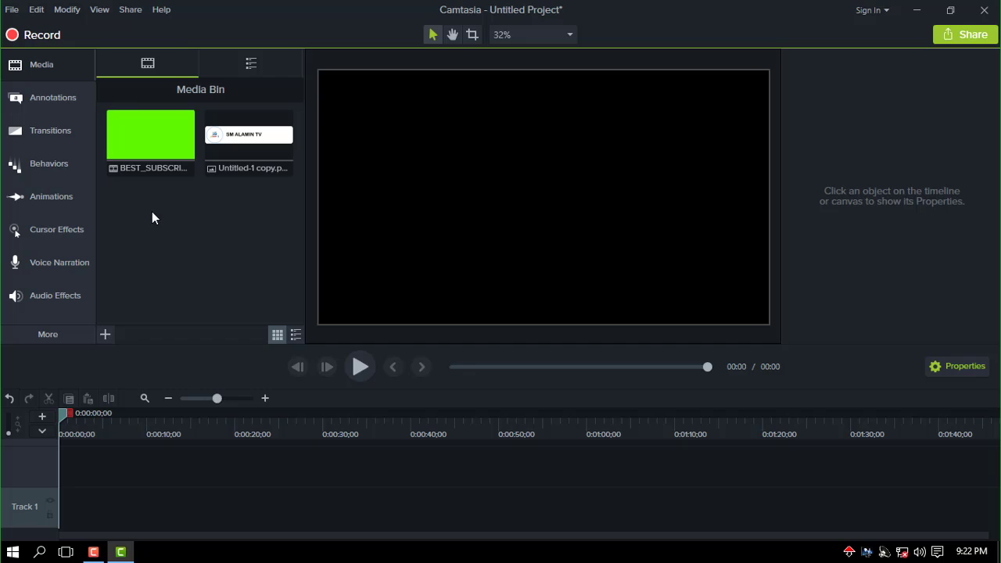
Set the project canvas to 720p HD (1280x720) with the green background color #1B9D2C
click(526, 34)
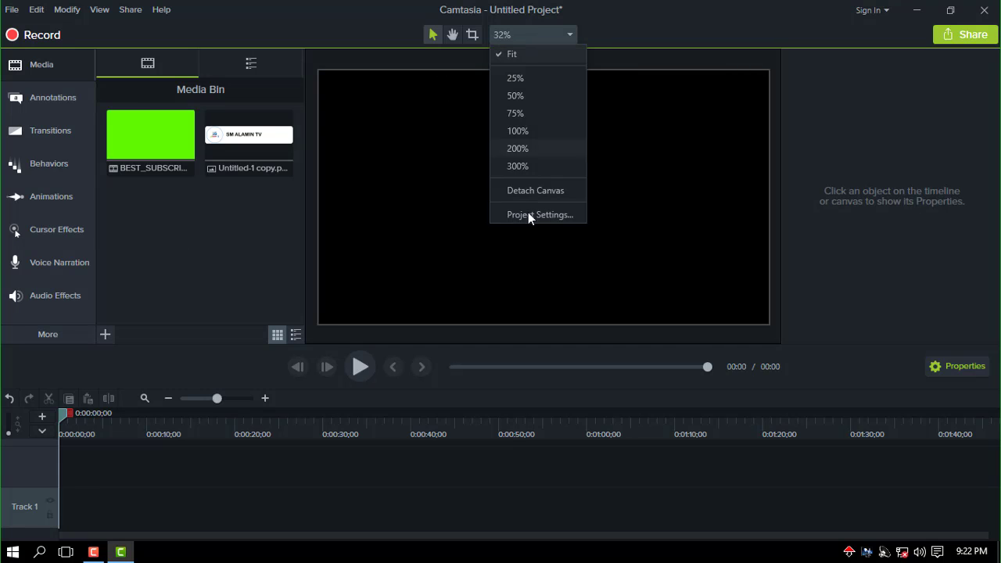
click(540, 215)
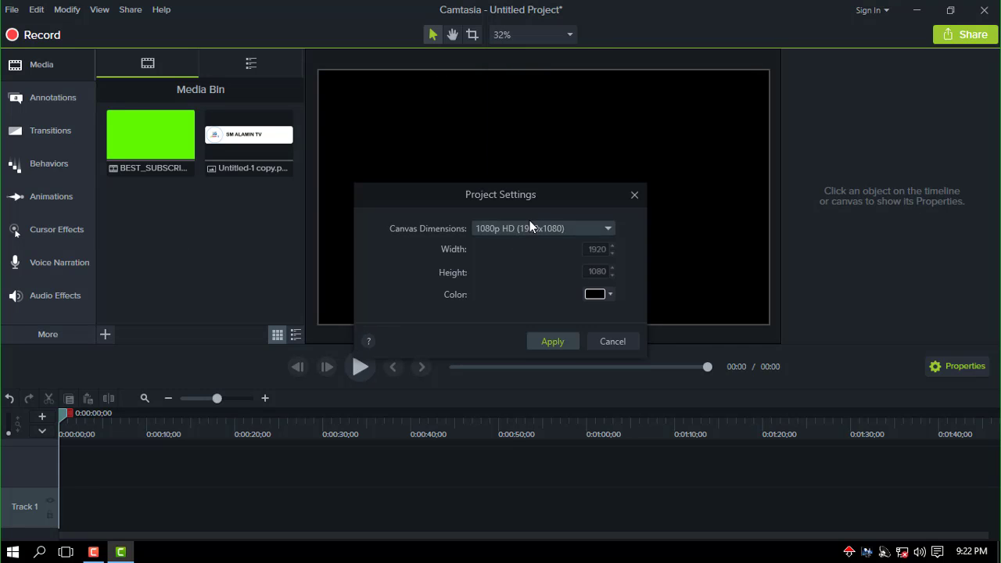
click(529, 229)
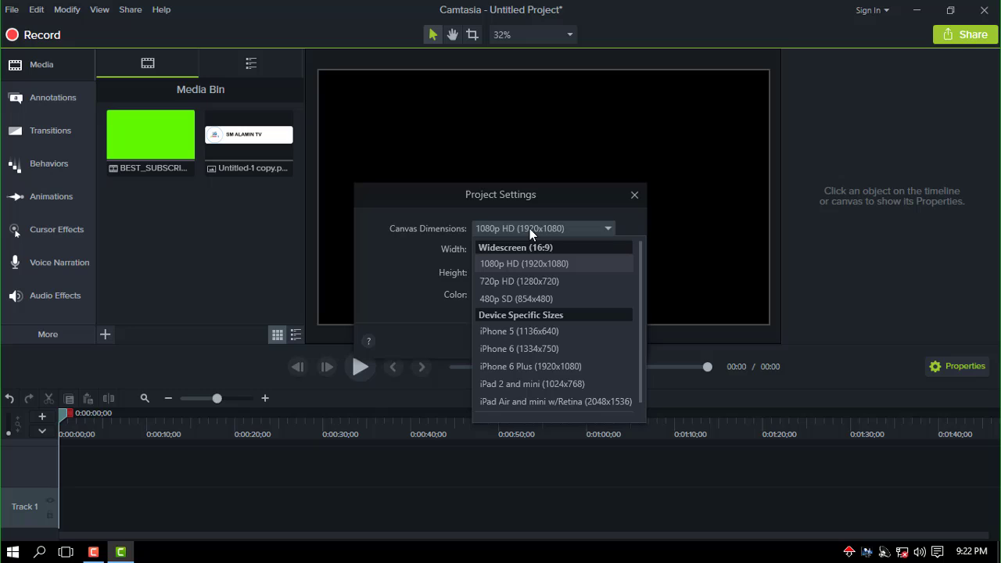
click(521, 282)
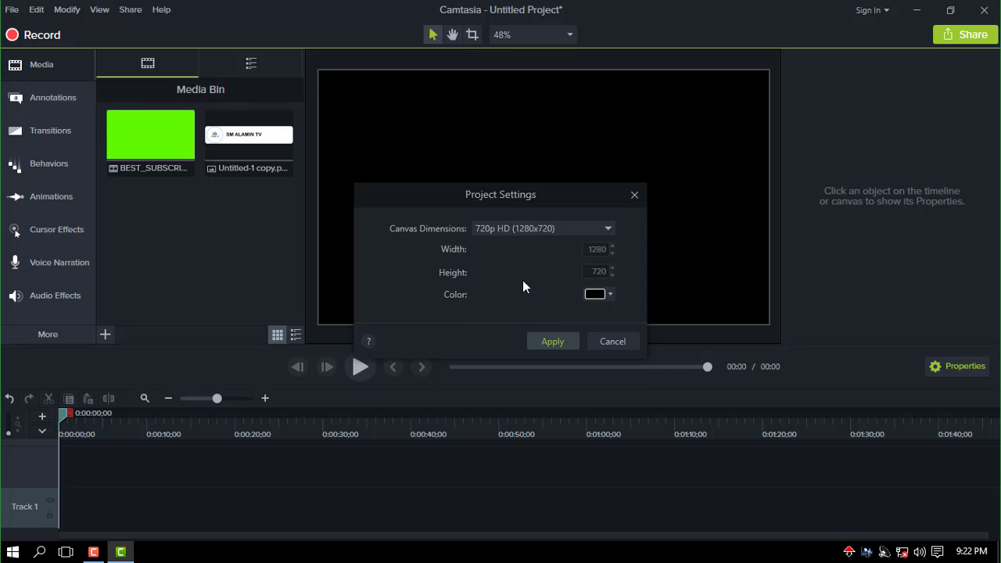
click(611, 296)
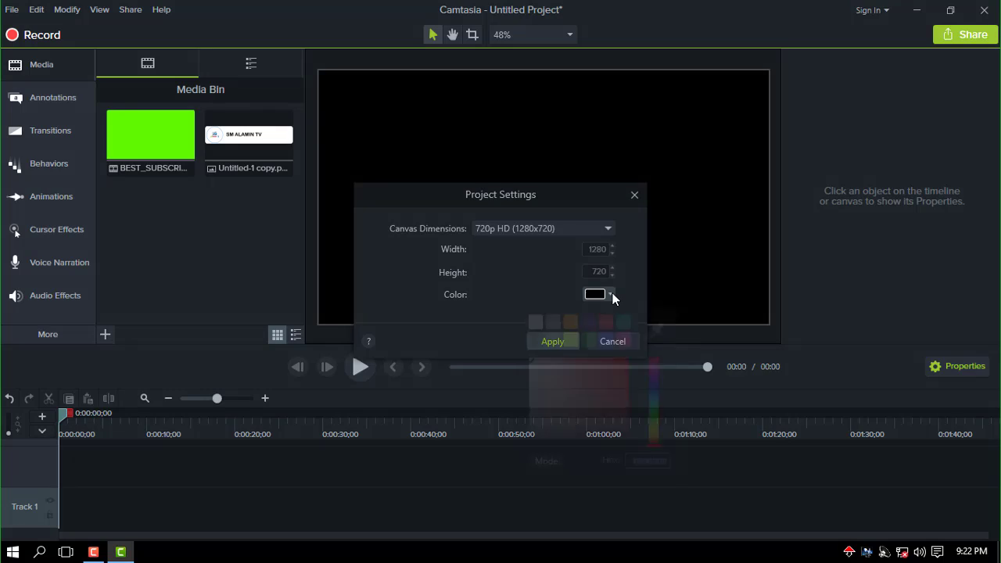
click(588, 340)
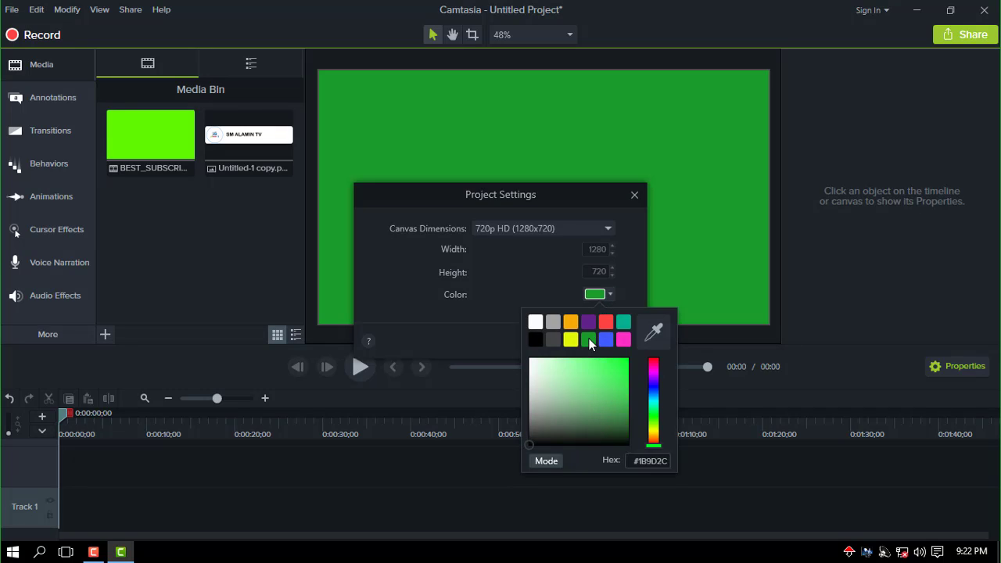
click(554, 342)
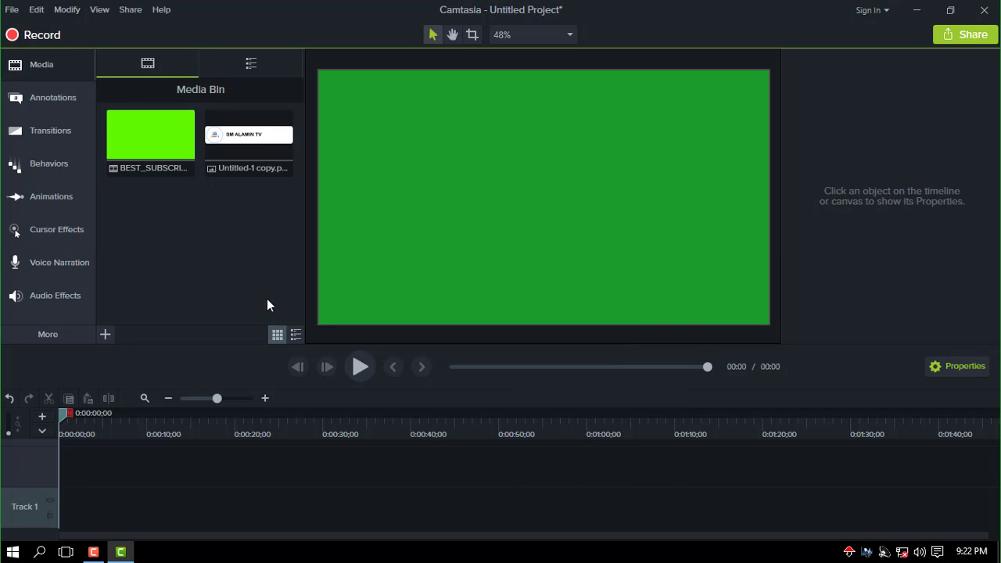
Place the banner at the start of Track 1, extended to about 11 seconds, with the subscribe video above it on Track 2, ending together
drag(246, 141, 54, 538)
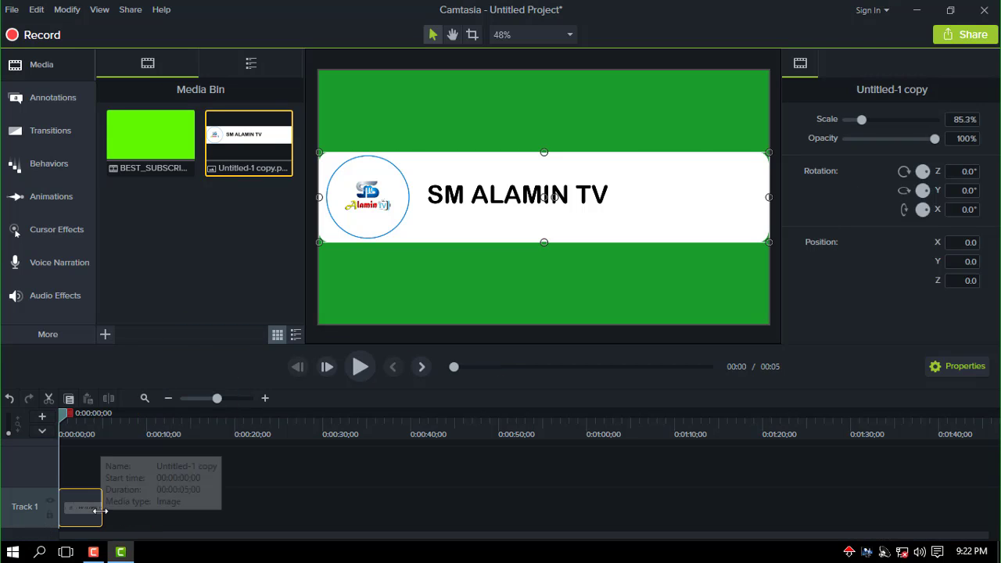
drag(101, 509, 166, 509)
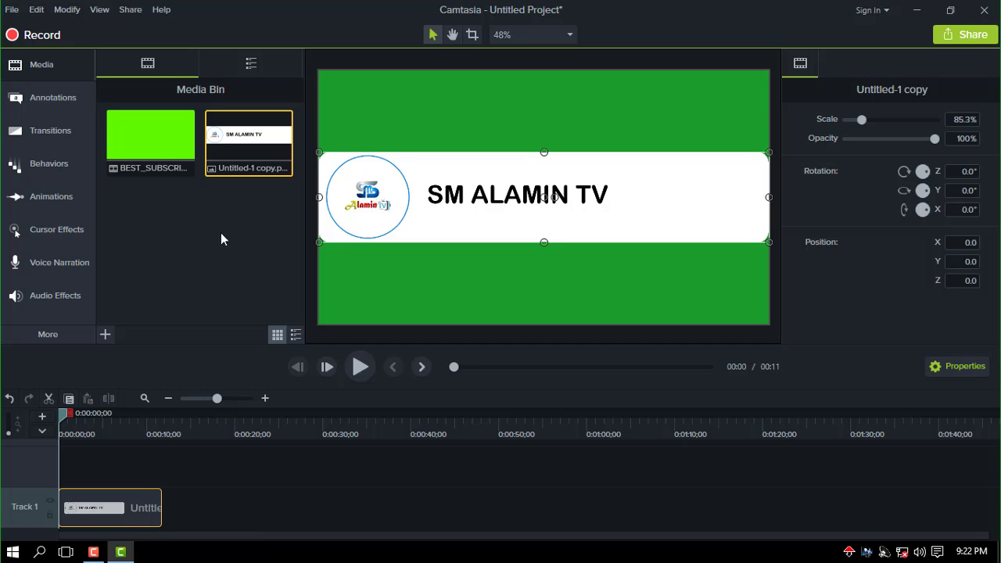
drag(134, 128, 118, 481)
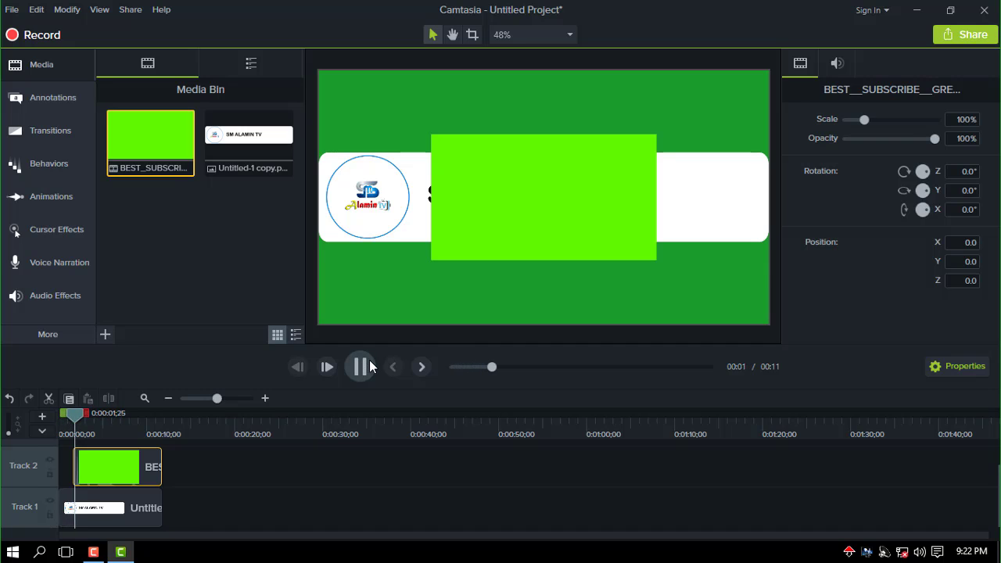
Apply the Remove a Color visual effect to the subscribe video clip on Track 2
click(123, 477)
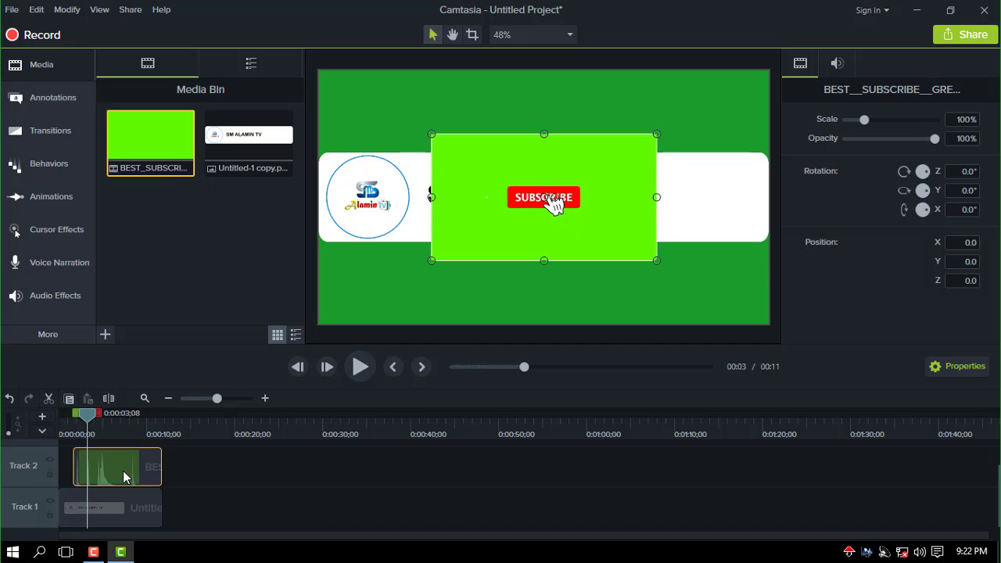
click(58, 332)
click(139, 334)
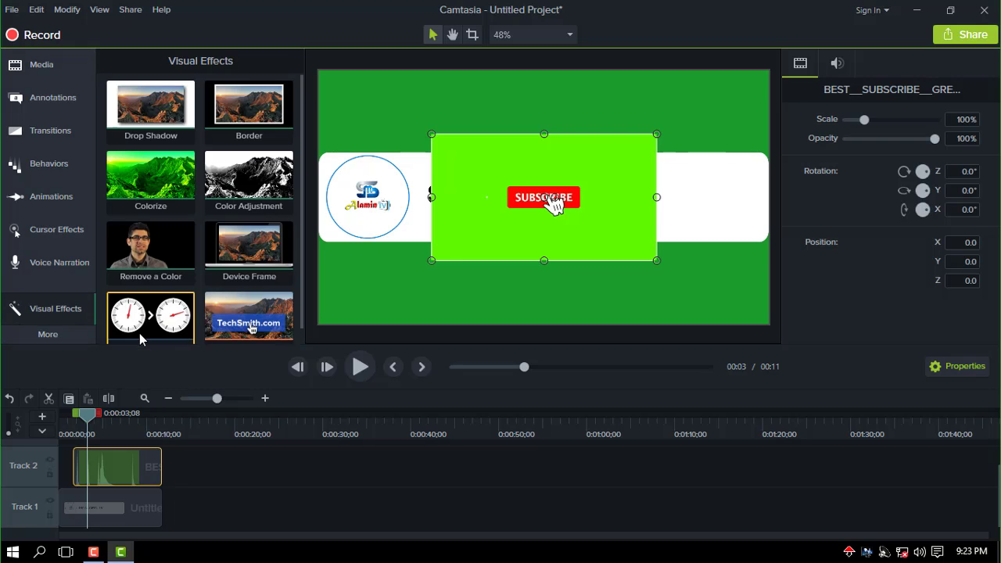
right_click(151, 259)
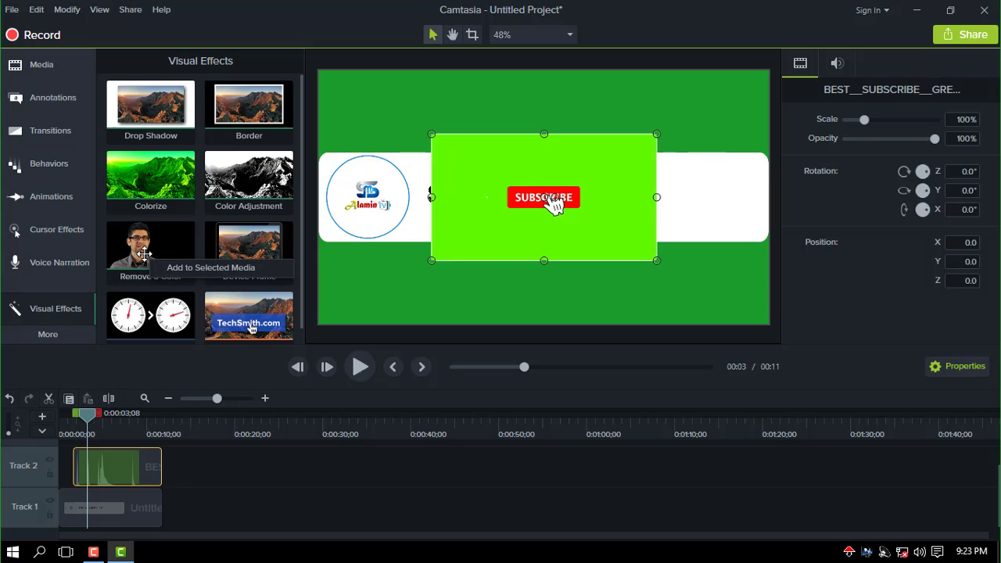
click(211, 267)
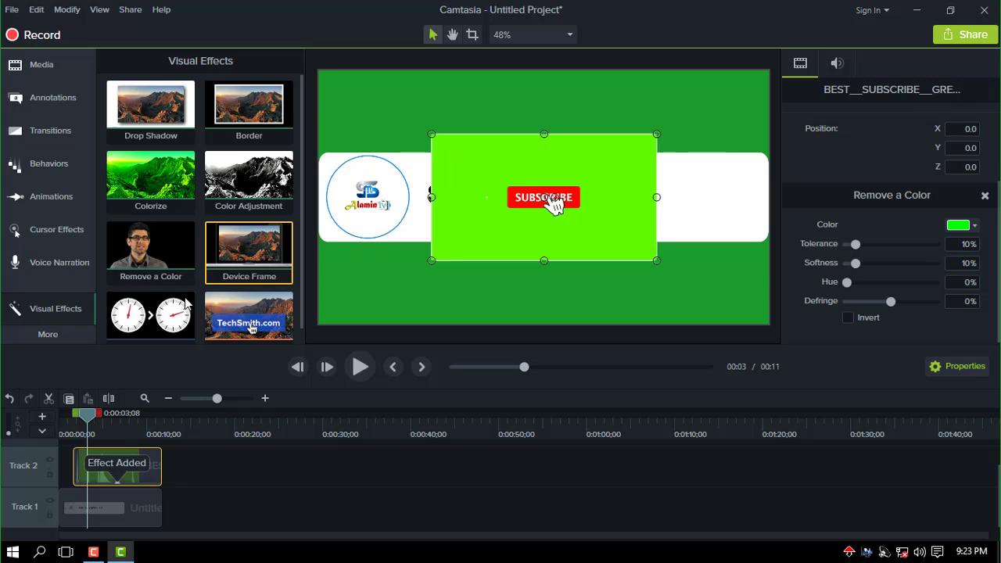
Set the Remove a Color effect's color to the bright green sampled from the subscribe video's background
click(974, 227)
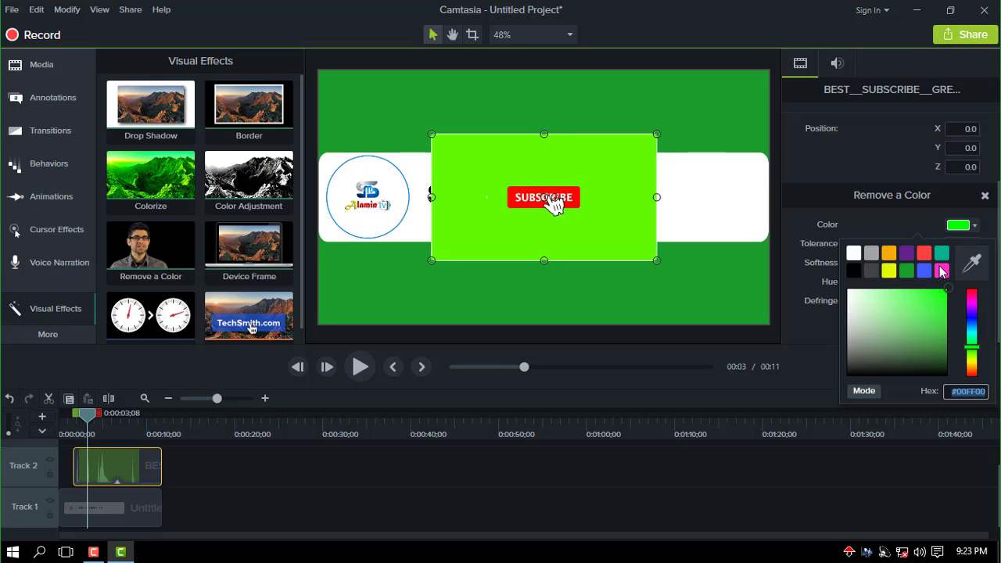
click(973, 263)
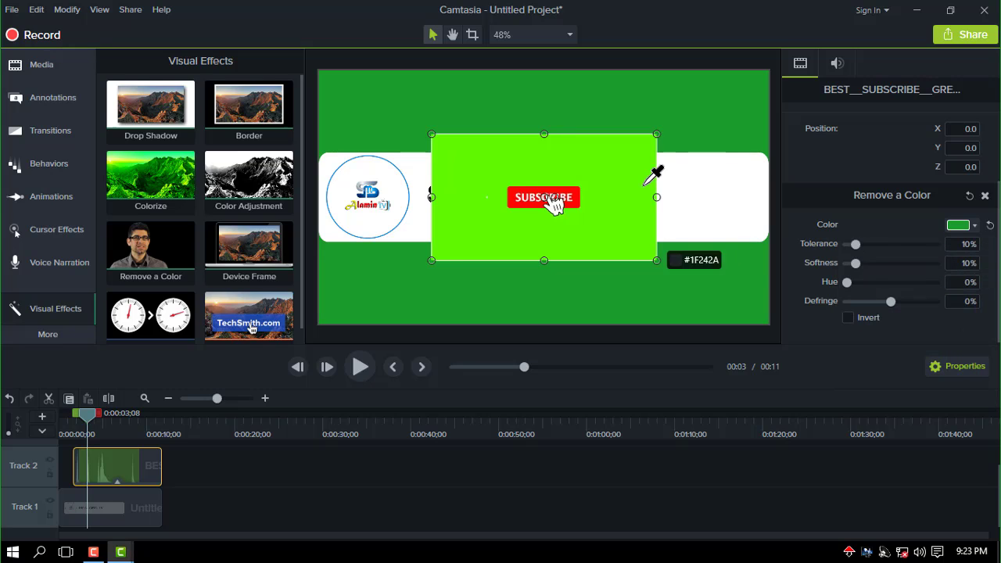
click(633, 161)
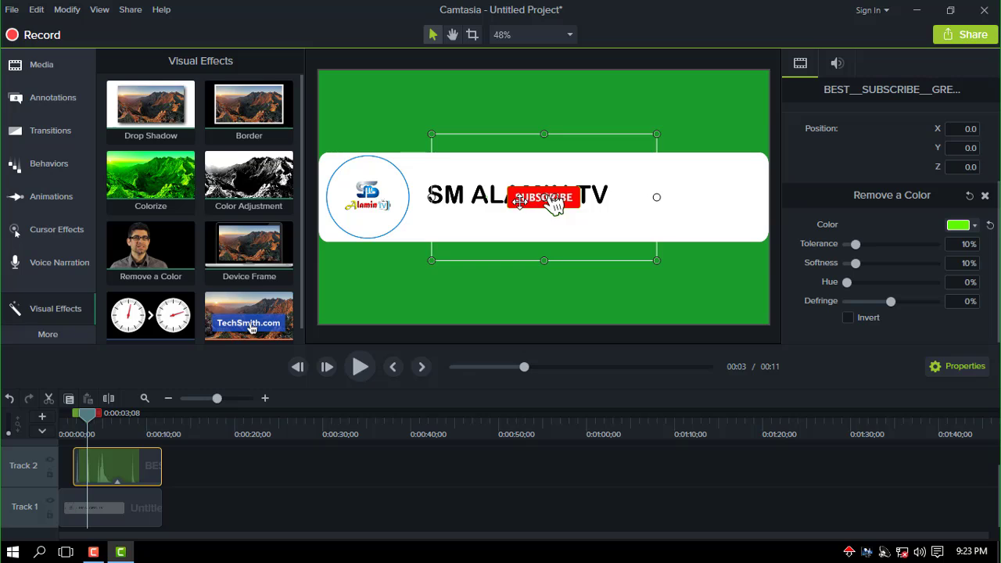
Move the keyed subscribe clip beside the SM ALAMIN TV text, at about X 437.5 and Y 0, and preview it briefly
drag(519, 200, 672, 200)
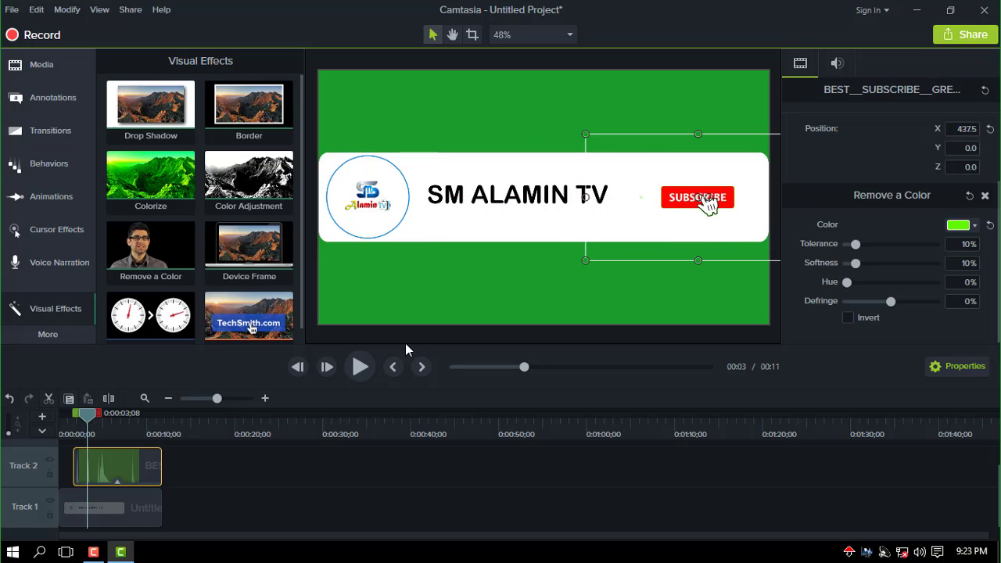
click(358, 369)
click(359, 372)
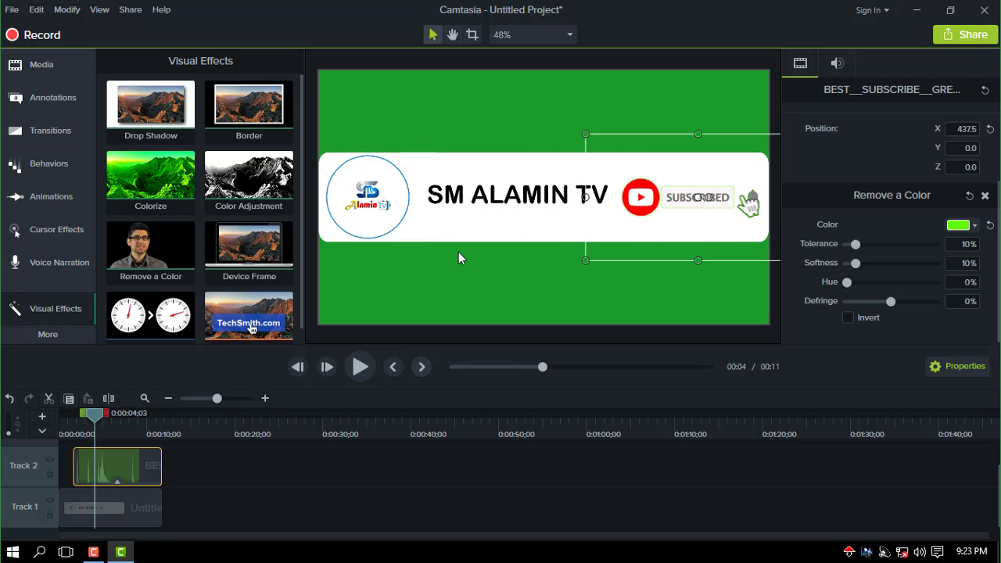
Crop the subscribe clip's left side to cut off the round YouTube logo beside the button
scroll(464, 274, down, 3)
scroll(485, 277, up, 5)
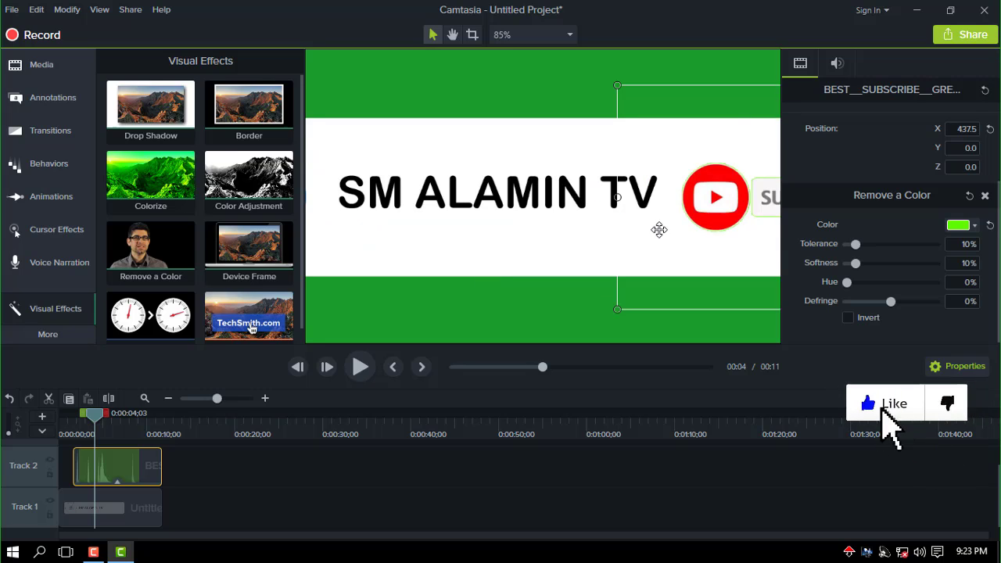
scroll(576, 138, up, 3)
scroll(624, 219, down, 2)
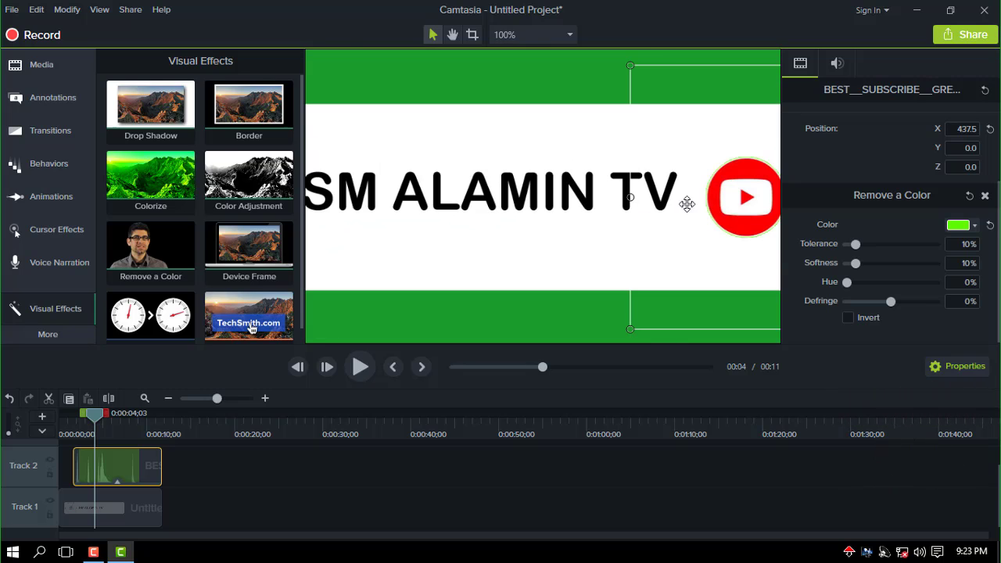
scroll(596, 212, down, 1)
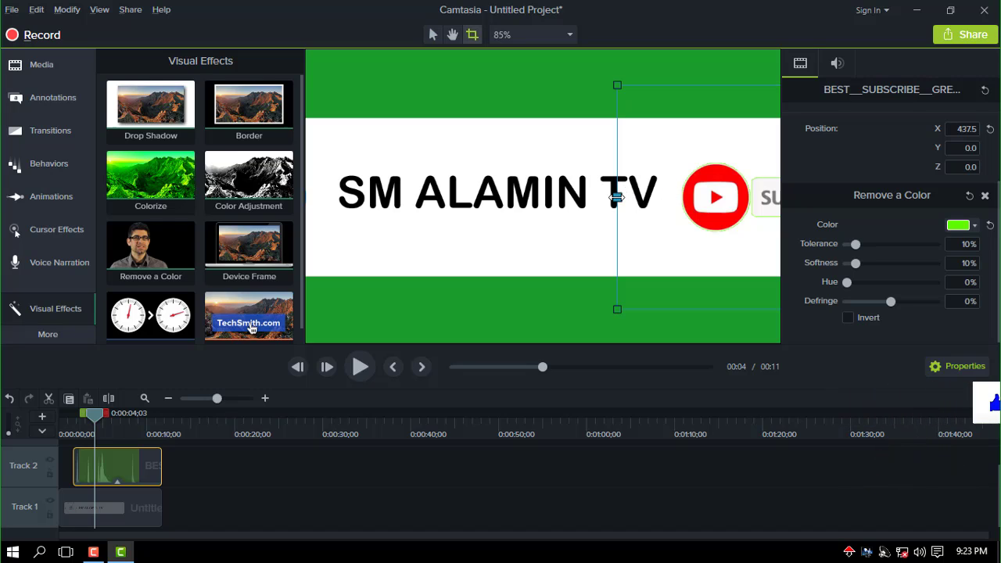
key(alt)
drag(661, 200, 747, 258)
click(710, 247)
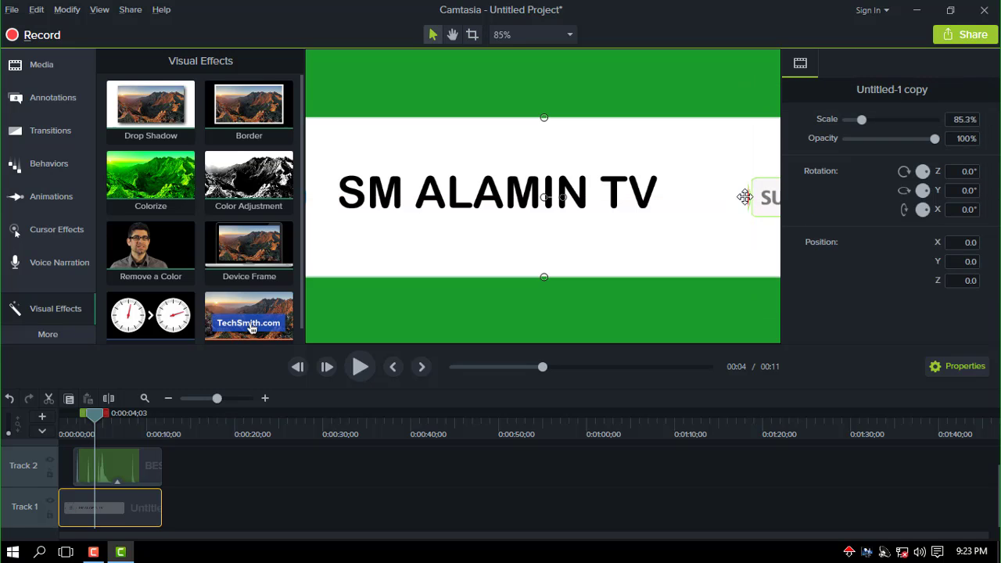
Move the subscribe clip to about X 142.4, Y -35 for a close view and set its Remove a Color tolerance to 46%
drag(753, 195, 640, 270)
scroll(640, 271, down, 2)
scroll(640, 270, up, 5)
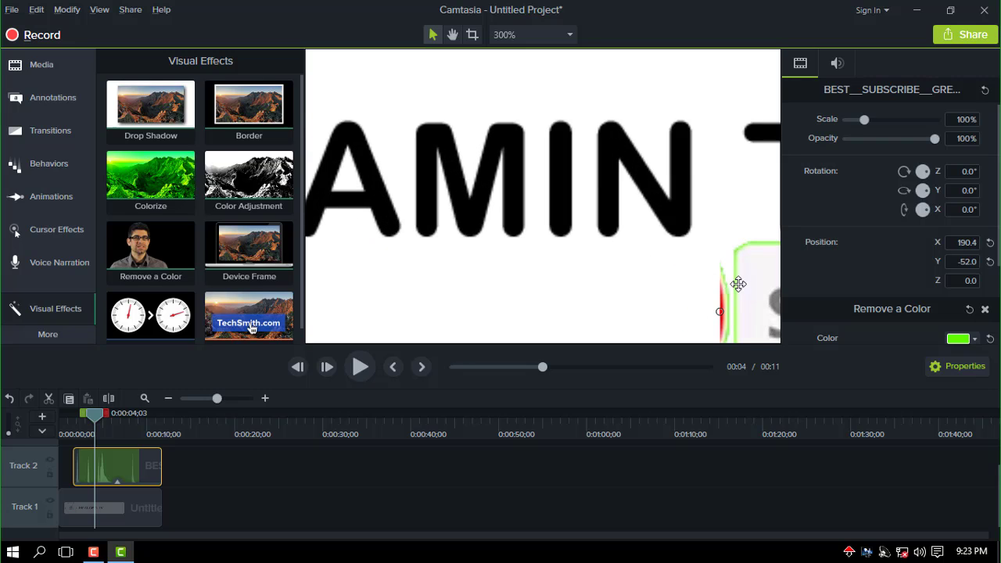
drag(737, 286, 623, 275)
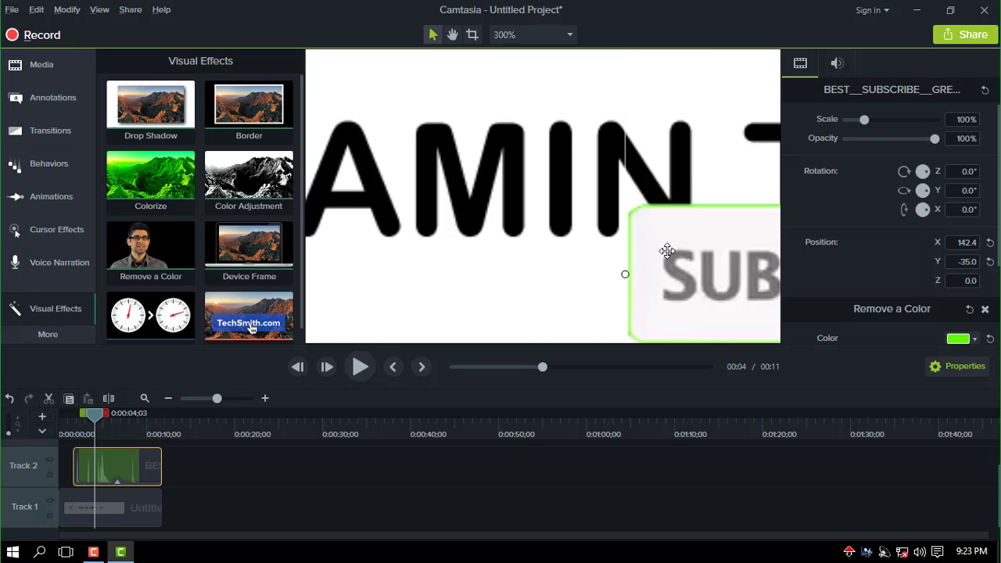
key(space)
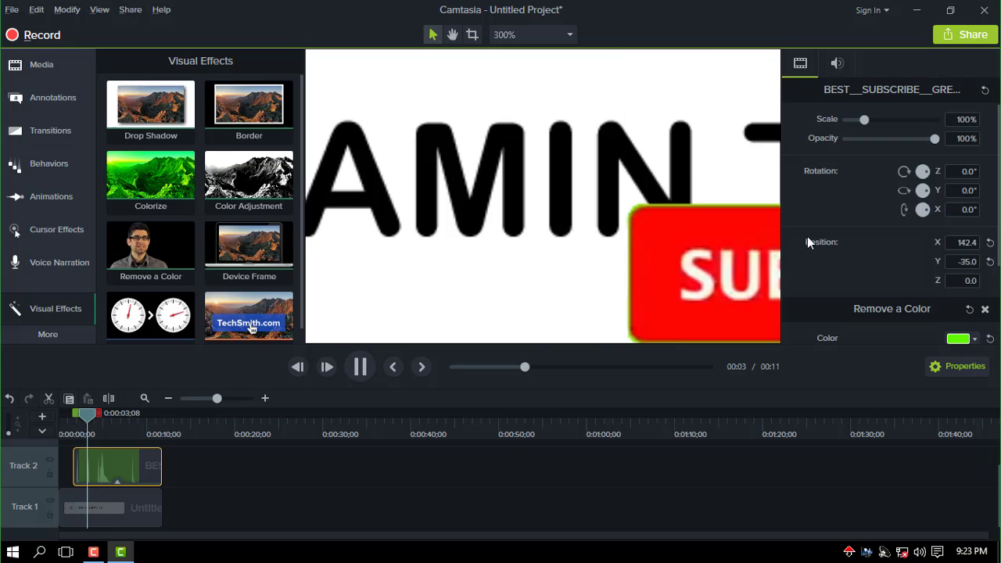
click(360, 367)
scroll(879, 317, down, 3)
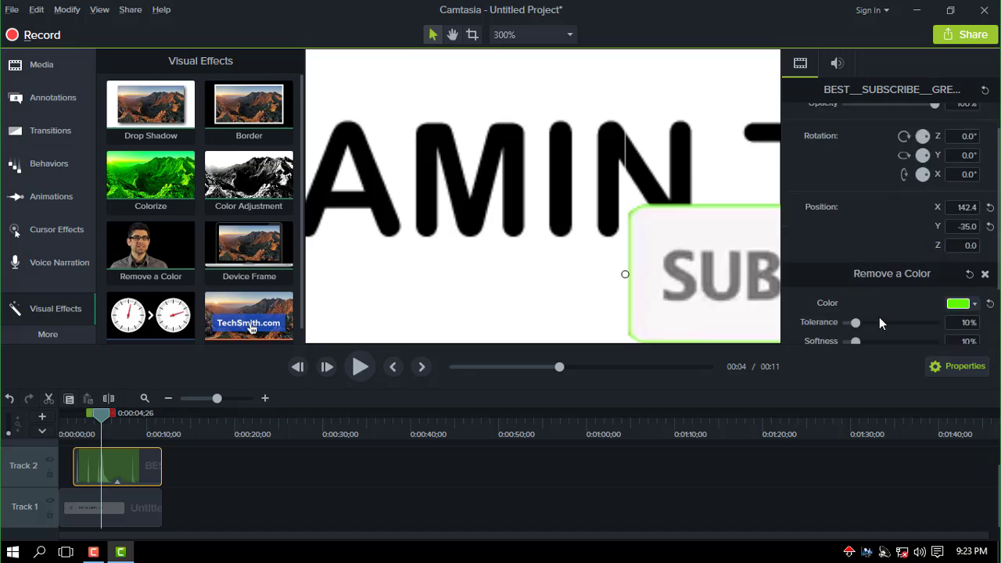
drag(855, 245, 886, 246)
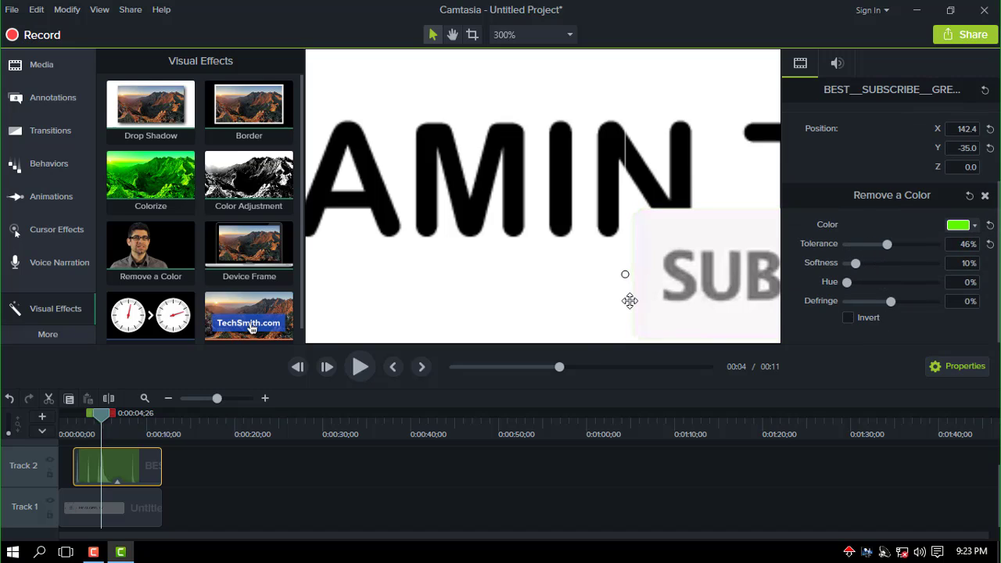
Scale the subscribe clip to 95% and place it beside the banner text at about X 354, Y 0
mouse_move(630, 297)
mouse_down()
mouse_move(563, 302)
mouse_move(634, 309)
mouse_up()
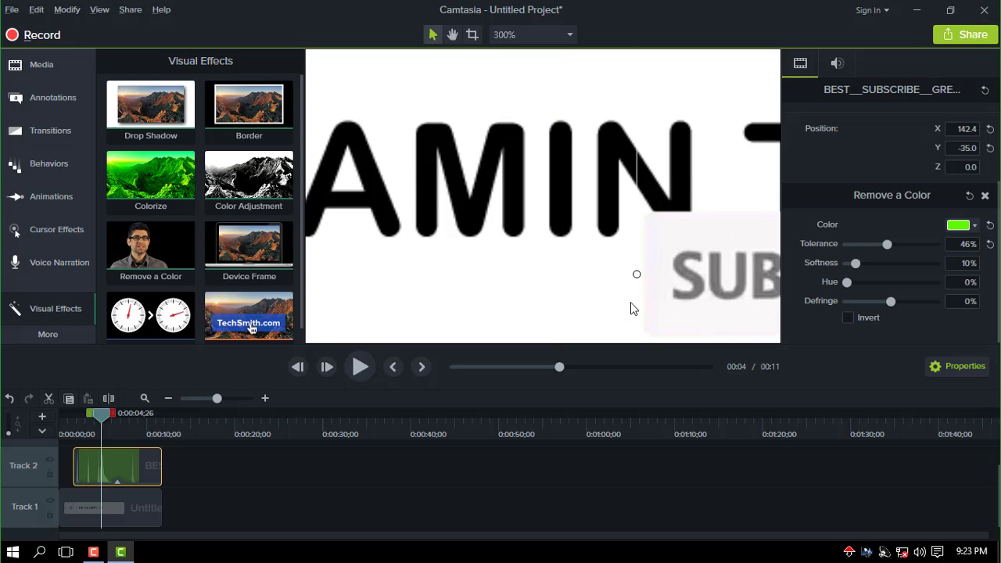
scroll(633, 309, down, 4)
scroll(634, 309, up, 1)
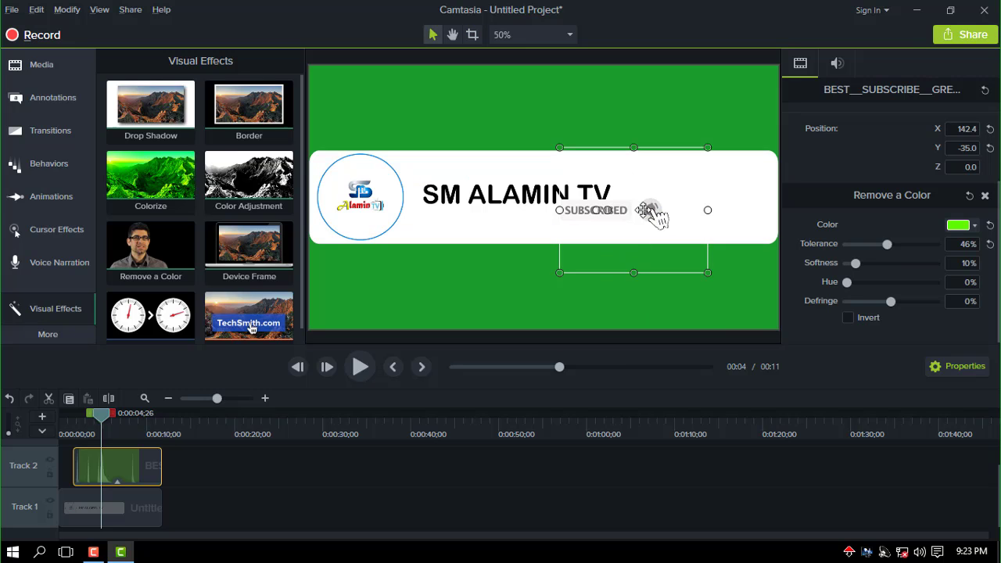
drag(645, 211, 715, 197)
scroll(716, 215, up, 1)
scroll(715, 215, down, 2)
scroll(715, 214, up, 1)
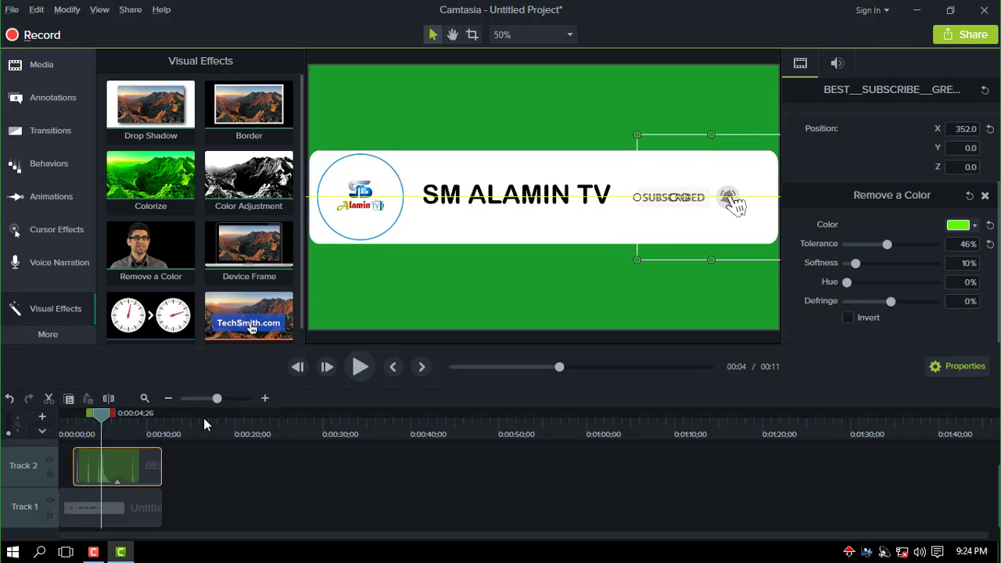
Preview the animation from the start, and trim the subscribe clip's end to about 0:00:09;15 and the banner's end to about 10 seconds
drag(102, 418, 65, 418)
click(359, 367)
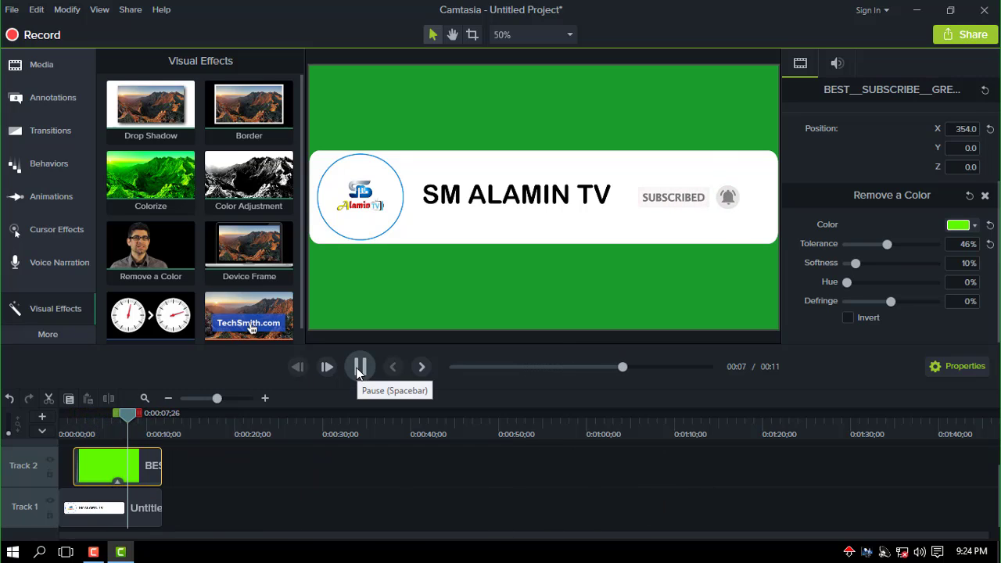
click(359, 370)
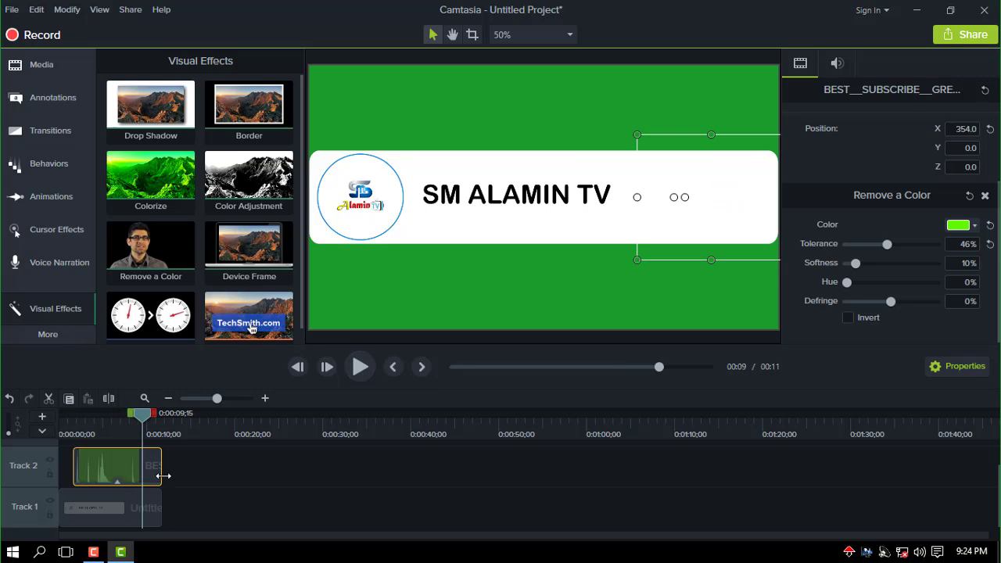
drag(160, 467, 141, 466)
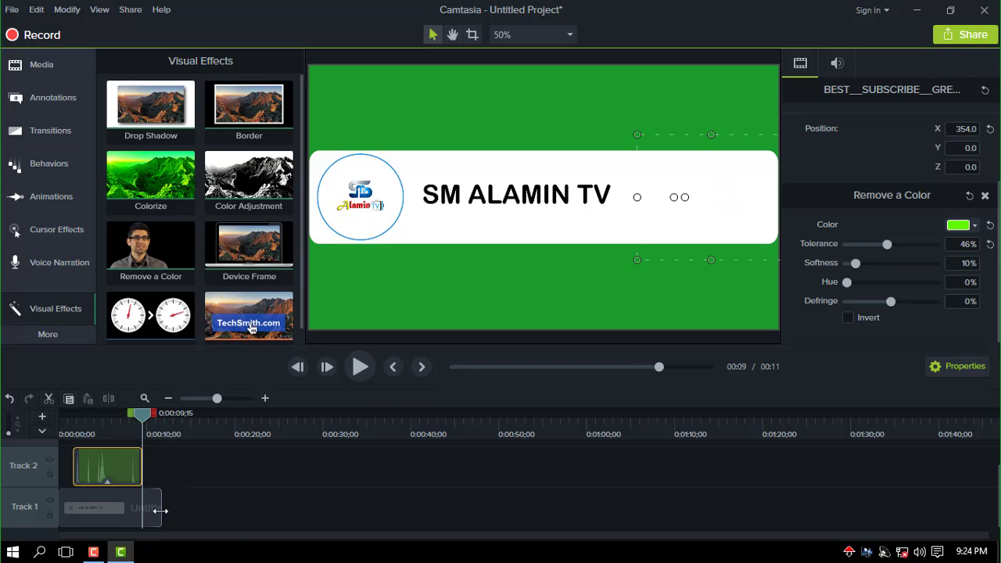
mouse_move(160, 511)
mouse_down()
mouse_move(141, 509)
mouse_move(151, 509)
mouse_up()
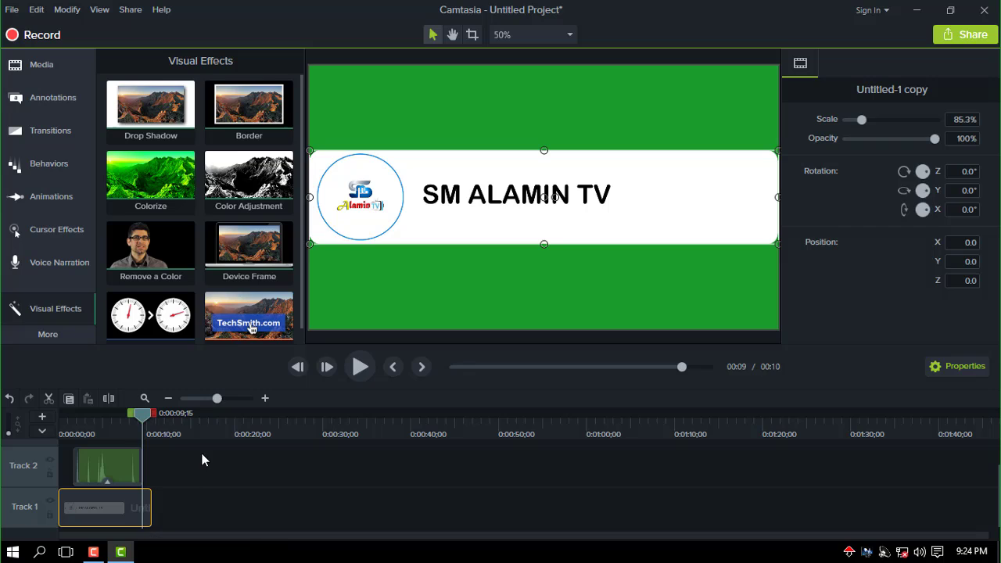
click(202, 460)
Play the opening seconds of the timeline to check when the subscribe button appears
key(ctrl+Home)
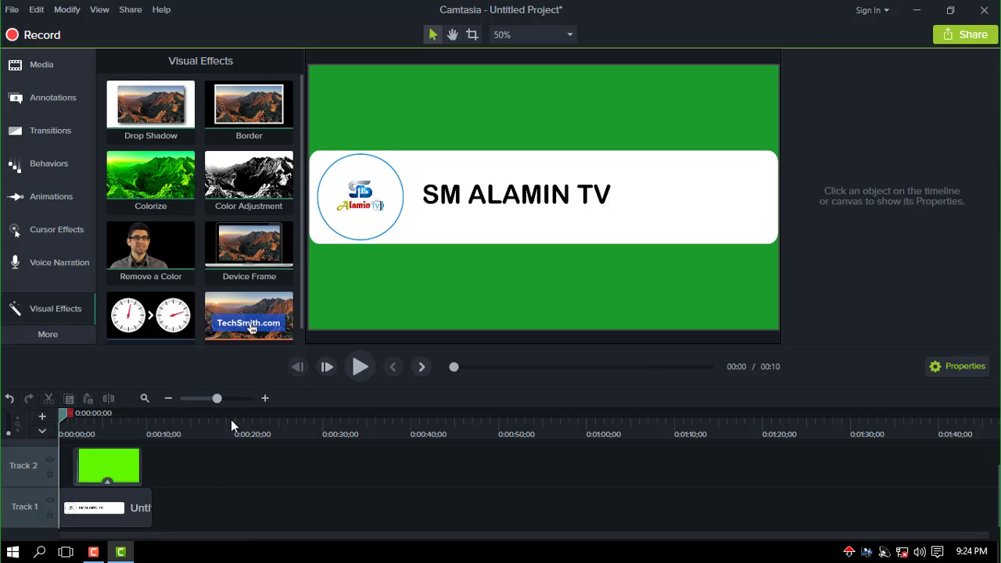
click(363, 367)
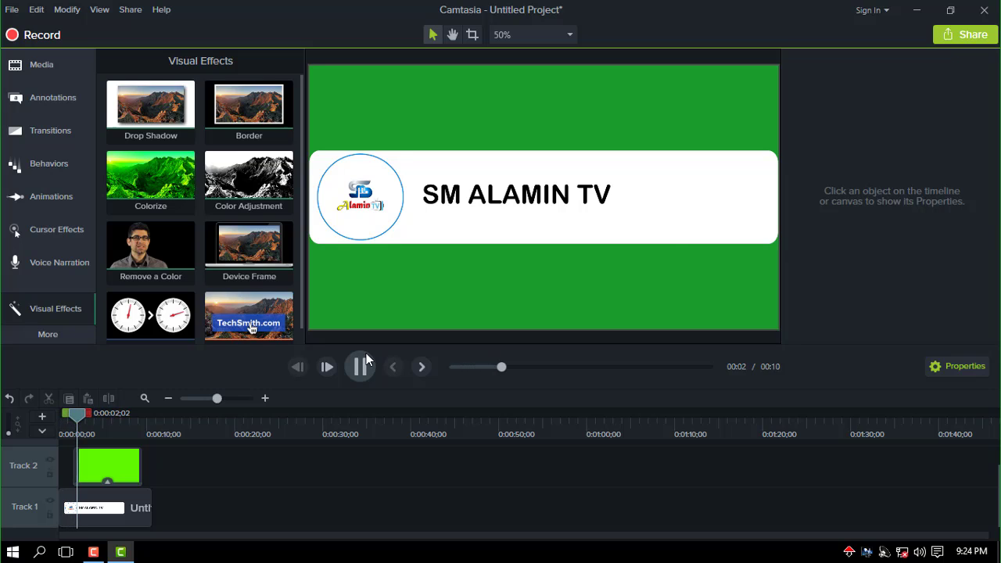
click(79, 423)
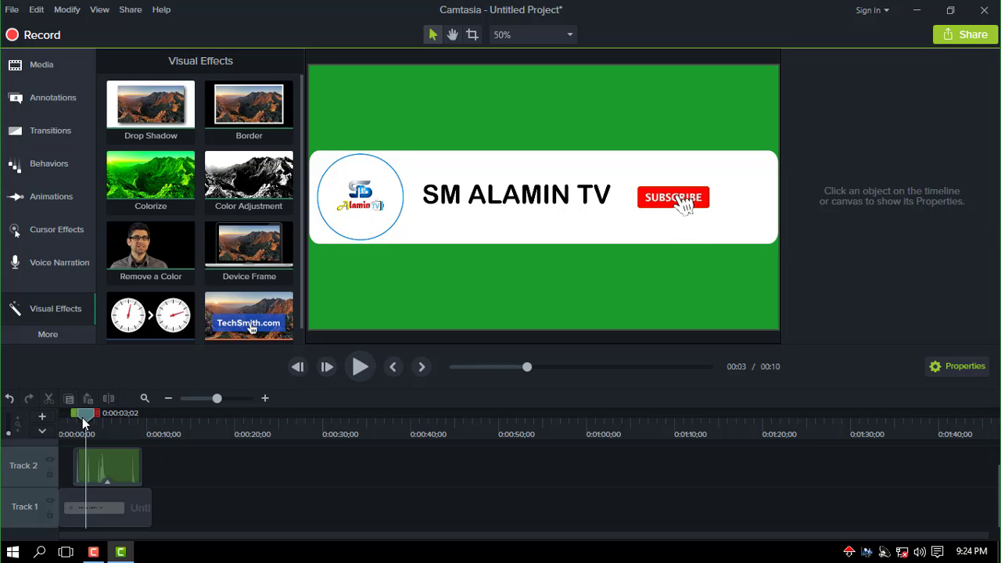
Trim the banner's first second, shift both clips about one second earlier so the banner starts at 0, and replay the timeline
drag(82, 417, 64, 414)
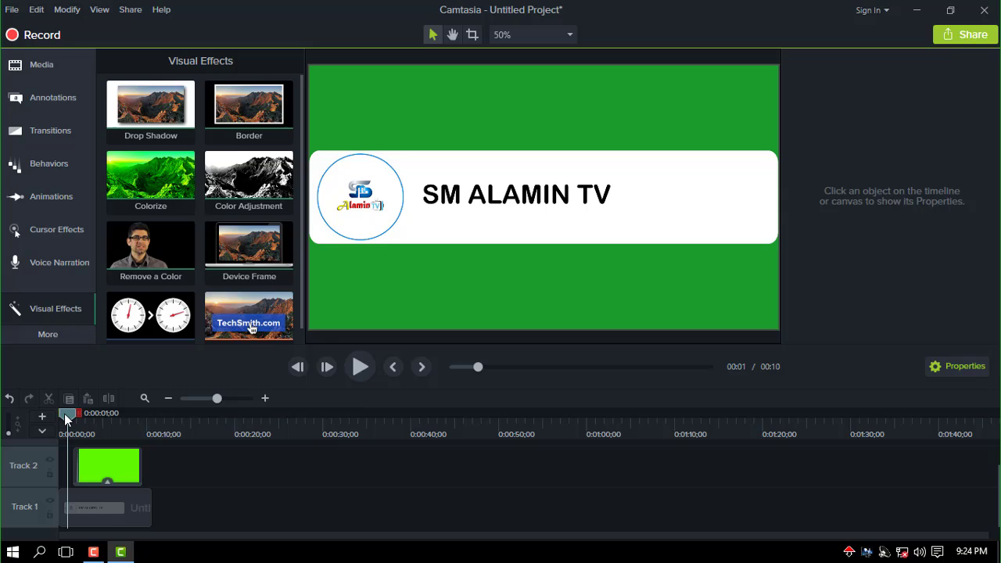
click(94, 506)
click(57, 500)
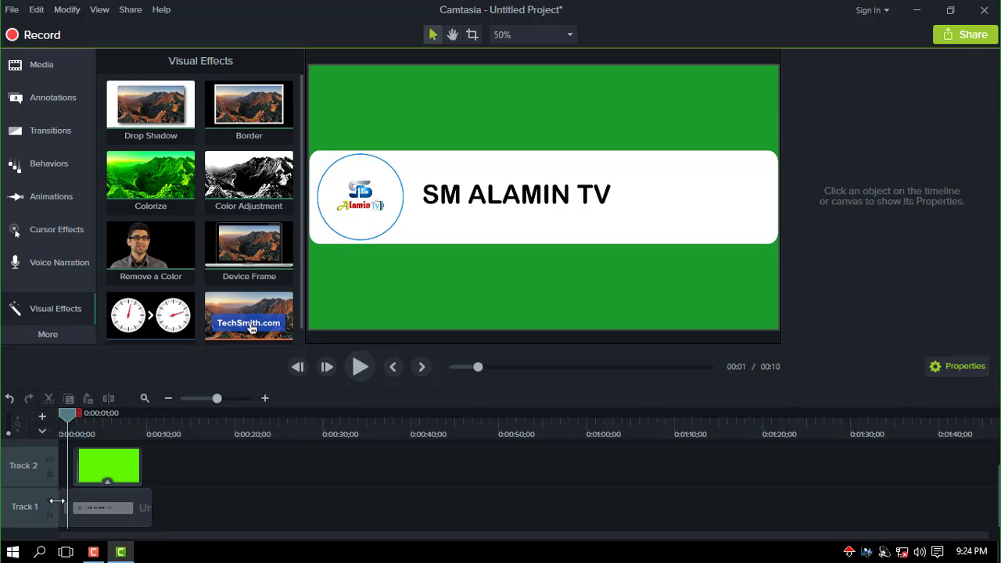
click(94, 507)
click(197, 494)
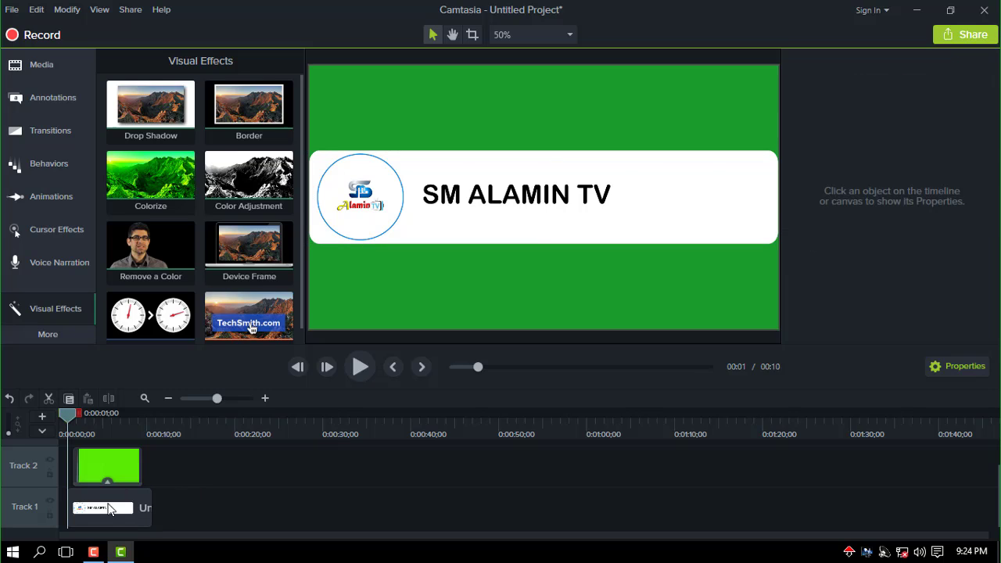
drag(109, 510, 80, 511)
drag(108, 474, 100, 473)
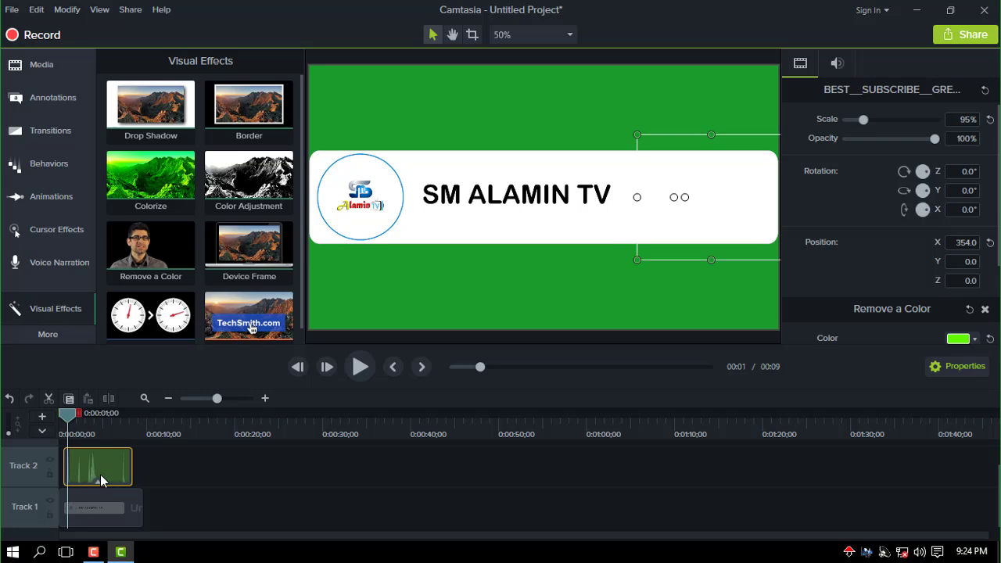
click(64, 415)
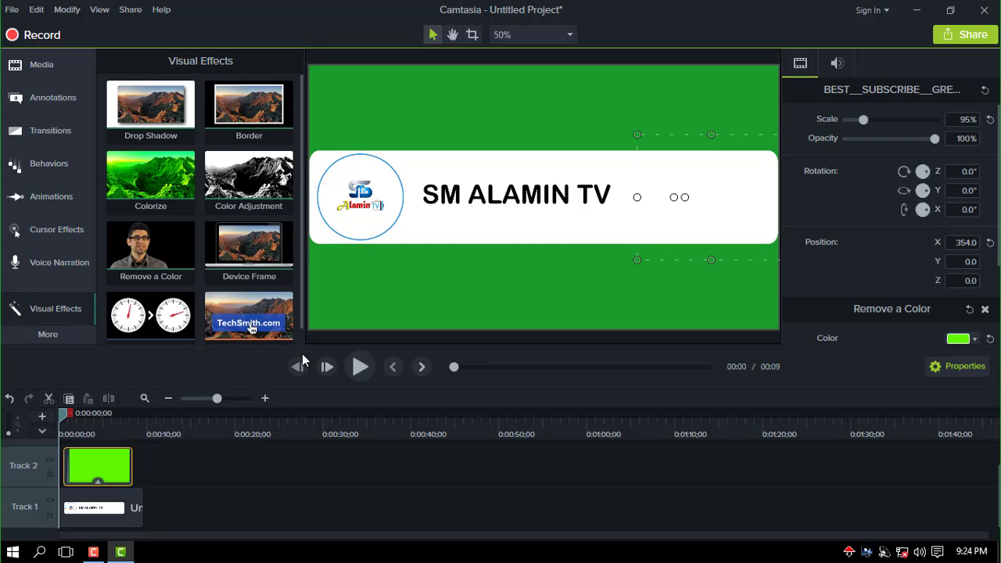
click(362, 369)
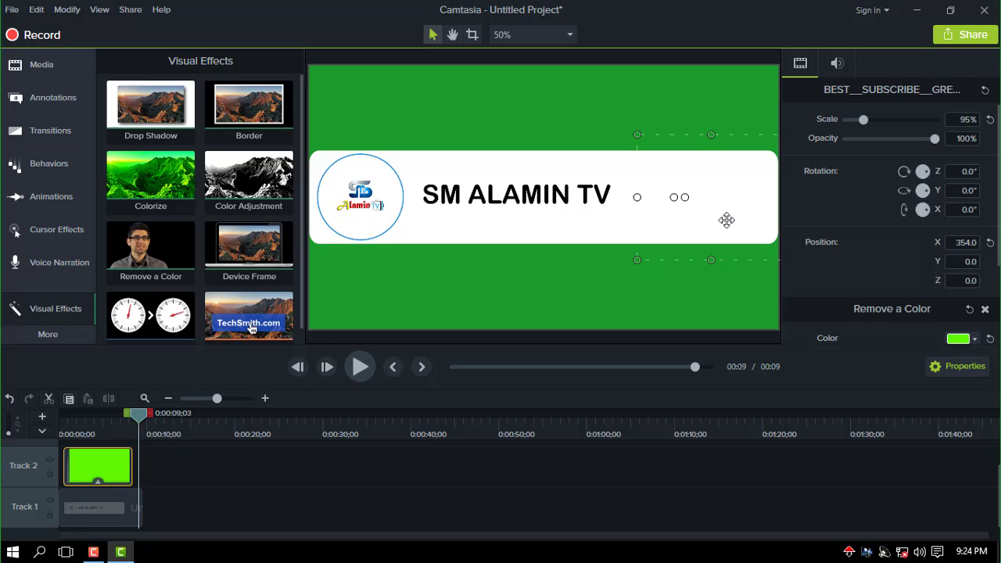
Produce the project as a local MP4 only (up to 720p) video named Untitled Project on the Desktop, and pause its playback
click(970, 37)
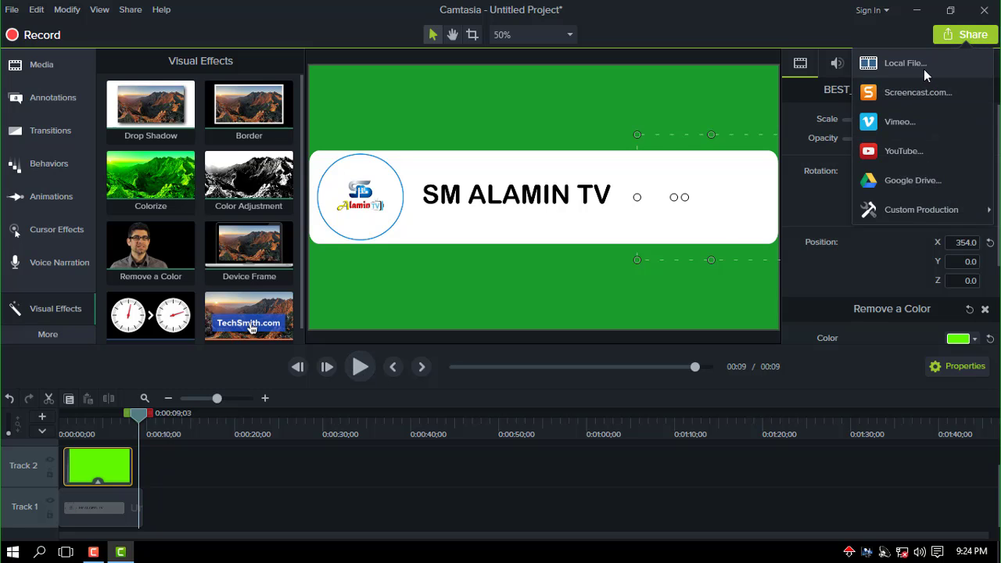
click(924, 69)
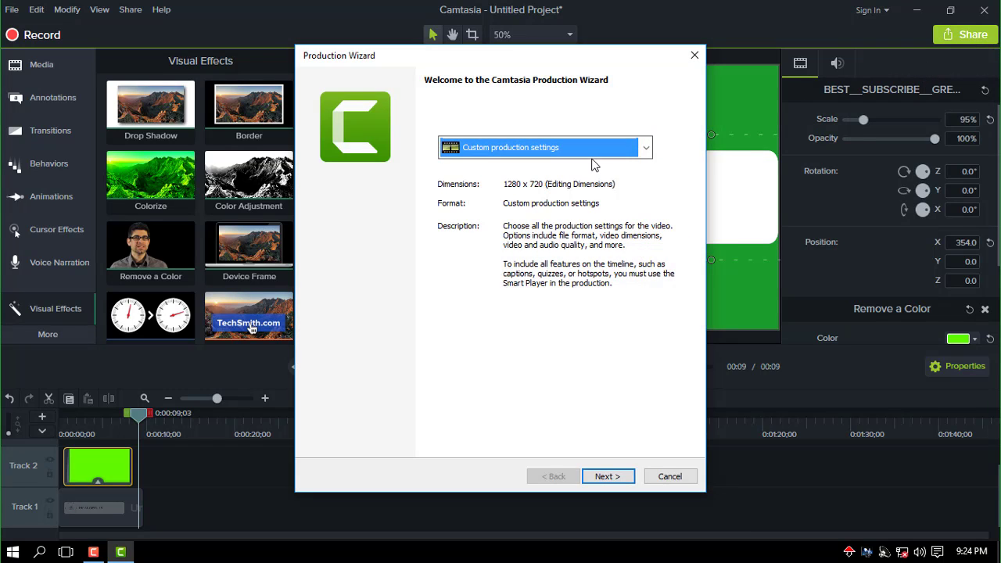
click(591, 150)
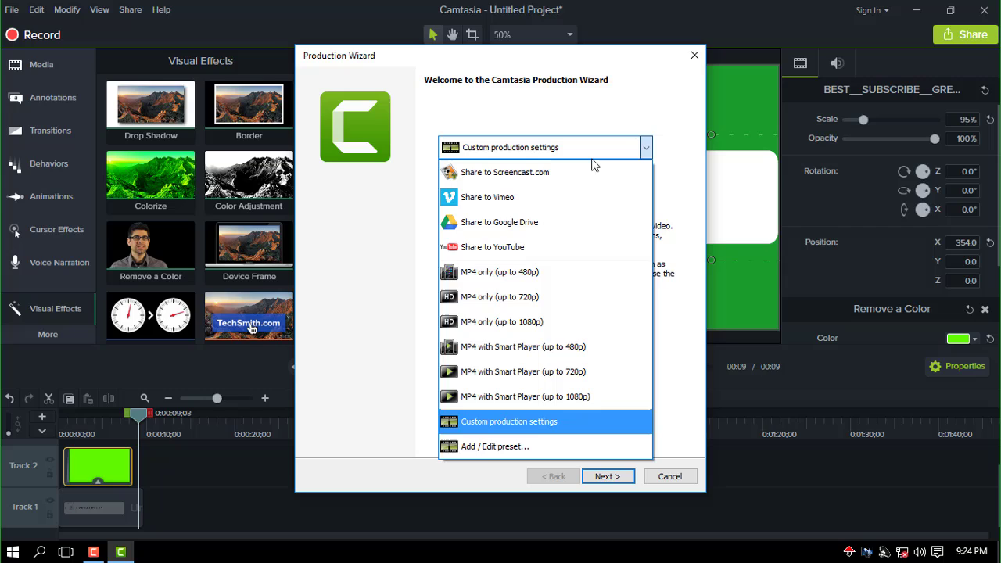
click(570, 297)
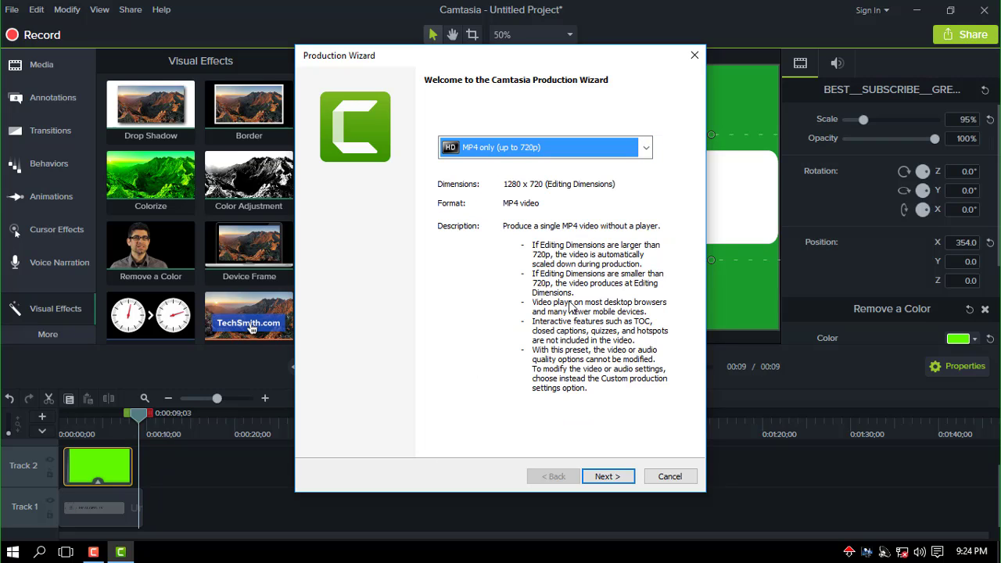
click(610, 476)
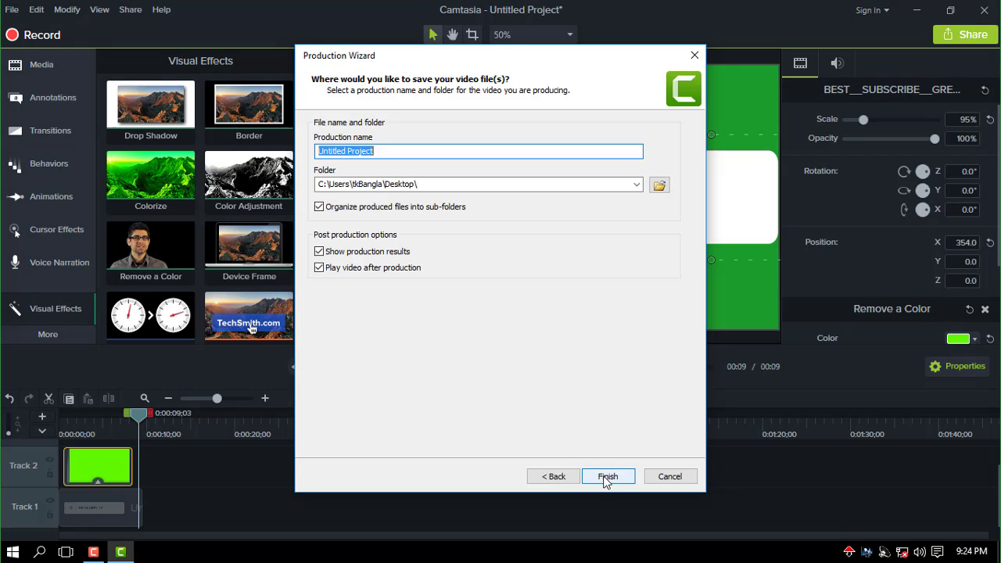
click(660, 185)
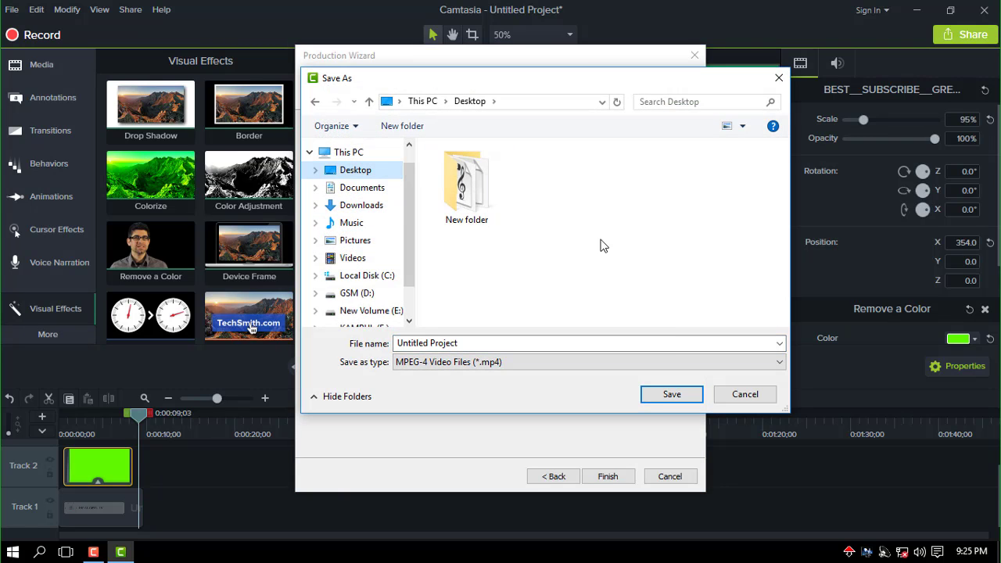
click(673, 396)
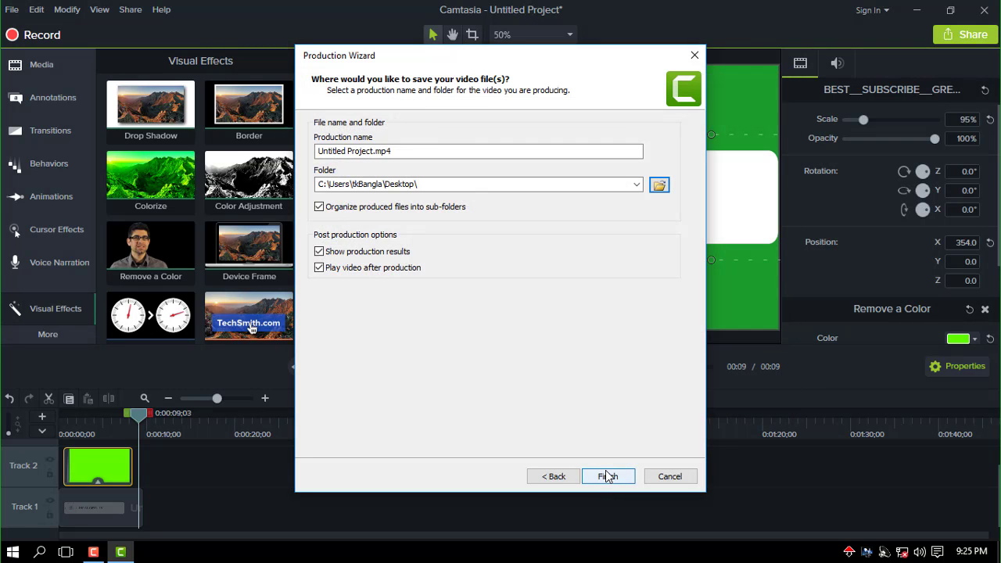
click(607, 476)
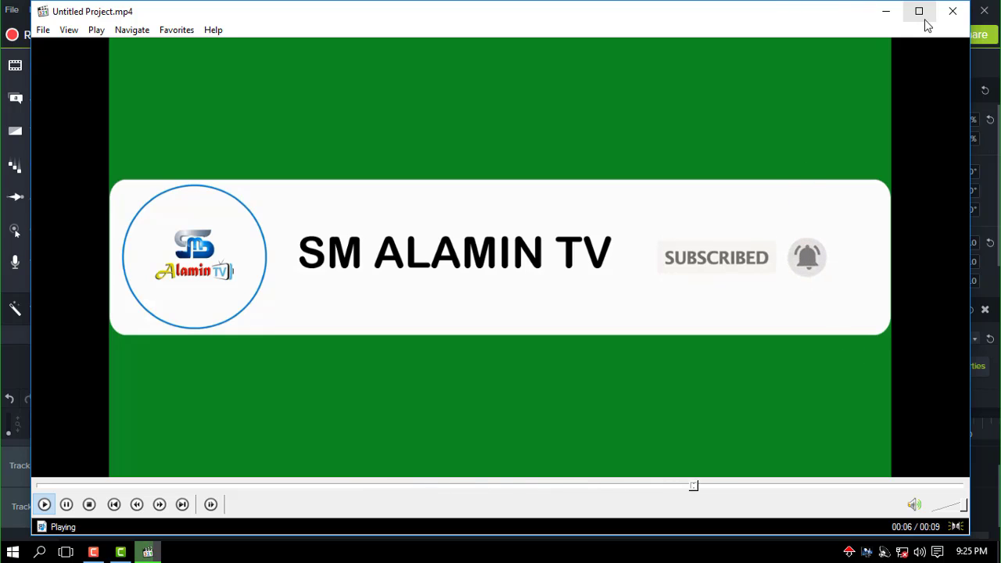
click(771, 236)
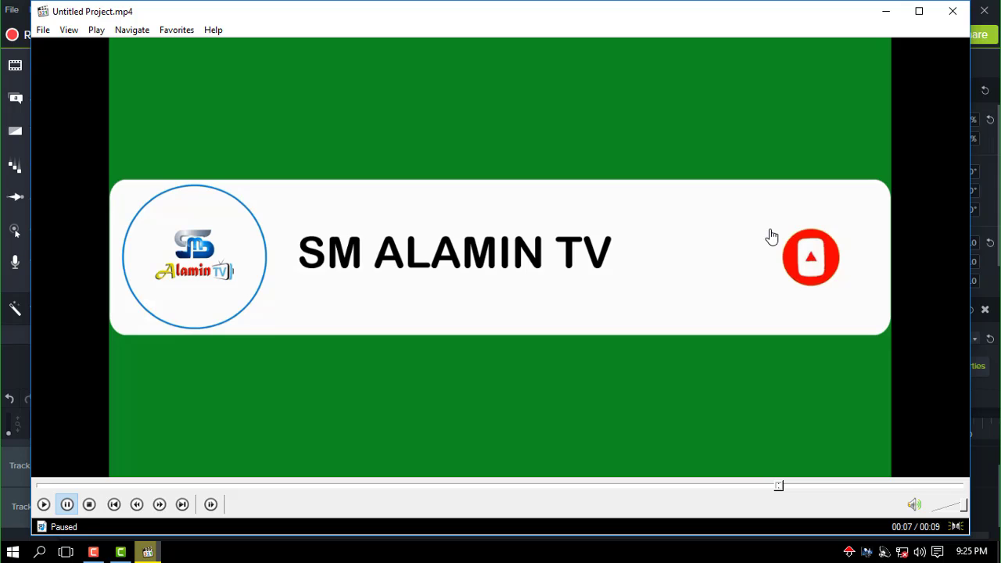